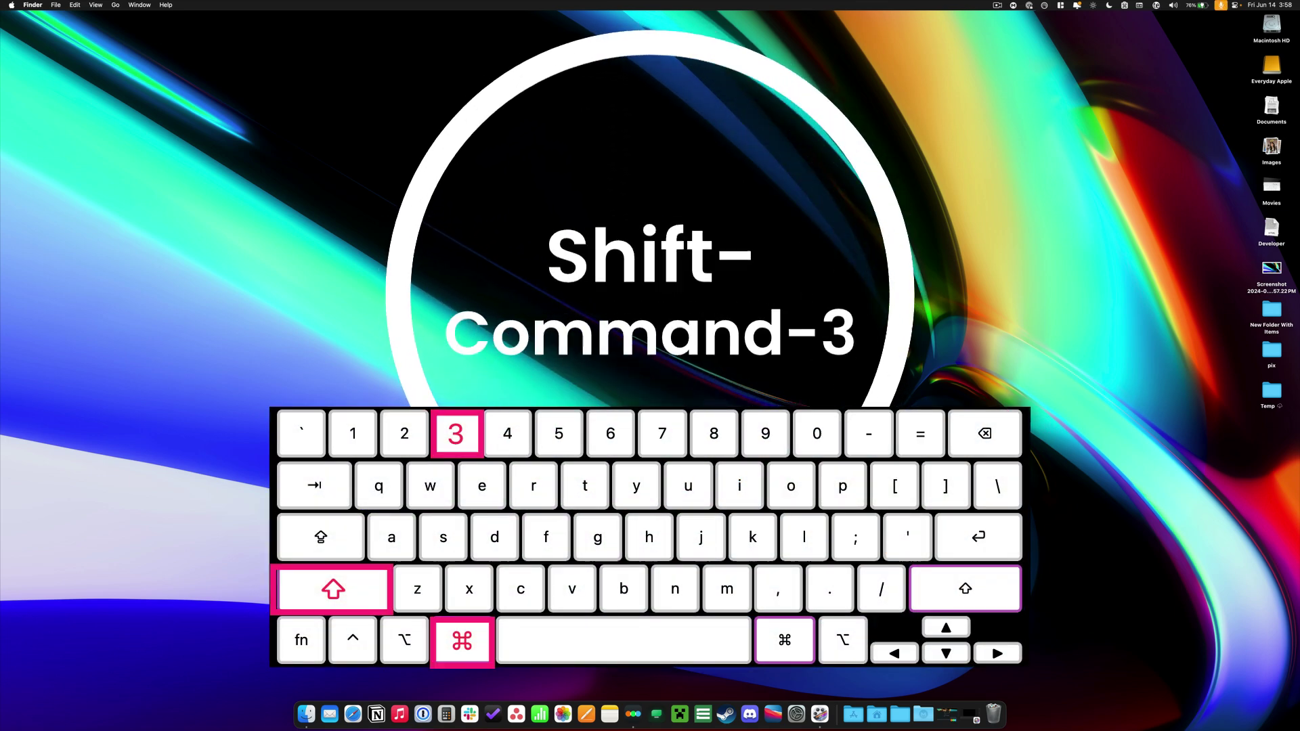
- Capture the entire screen to the desktop with Shift-Command-3
key(shift+super+3)
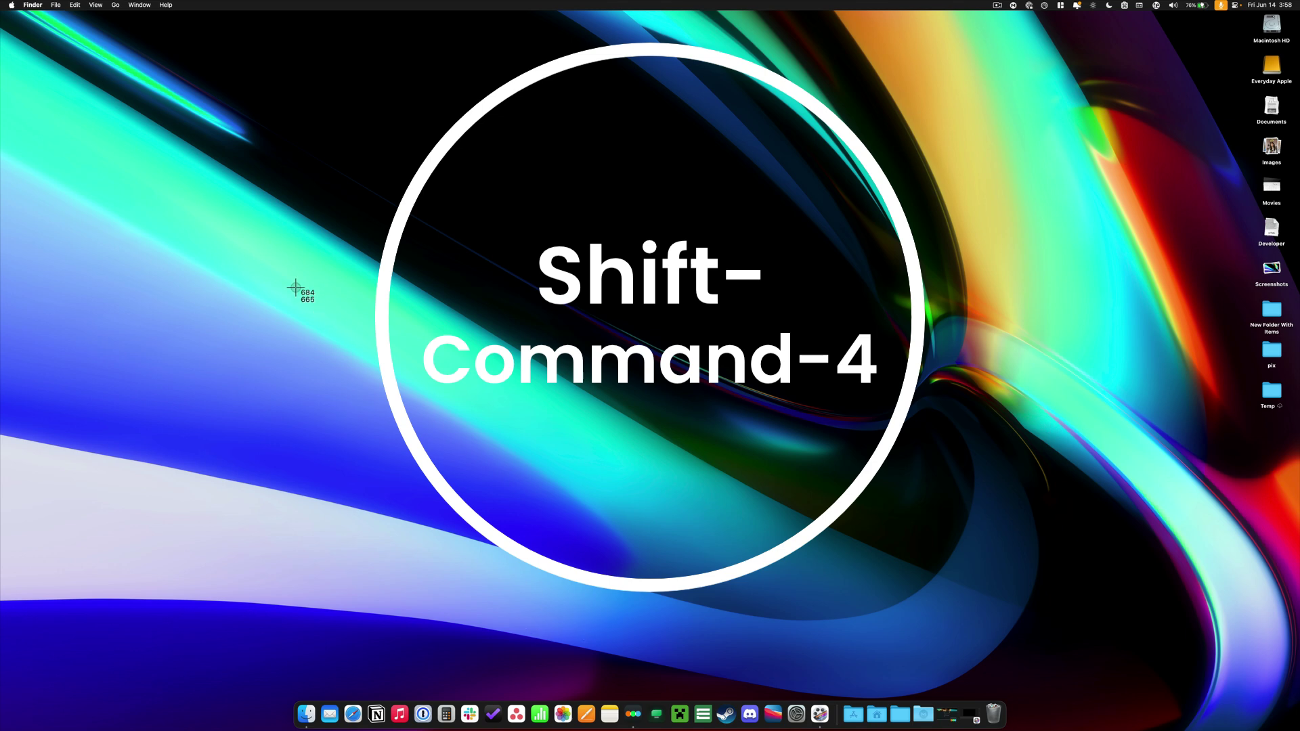
- Capture a dragged screen region, then Quick Look the newest file in the Screenshots stack
drag(172, 210, 664, 578)
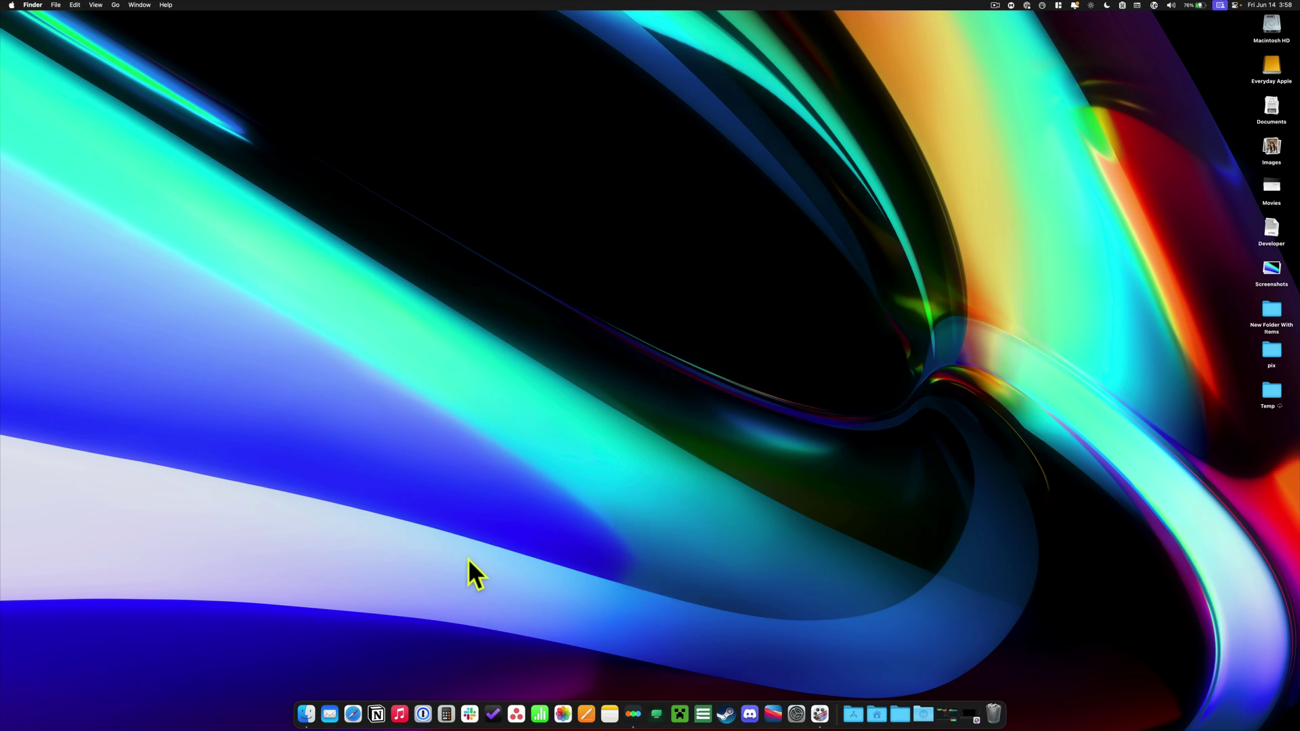
click(1264, 267)
click(1272, 318)
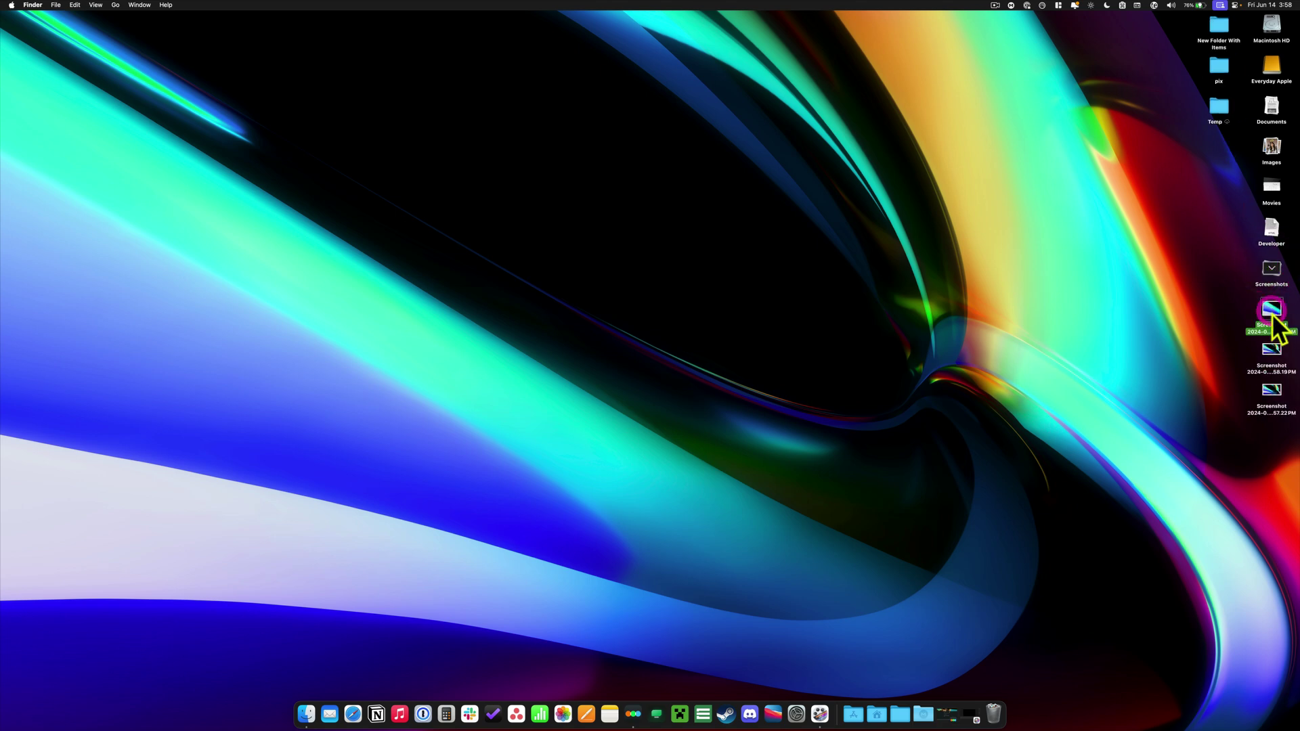
key(space)
key(space)
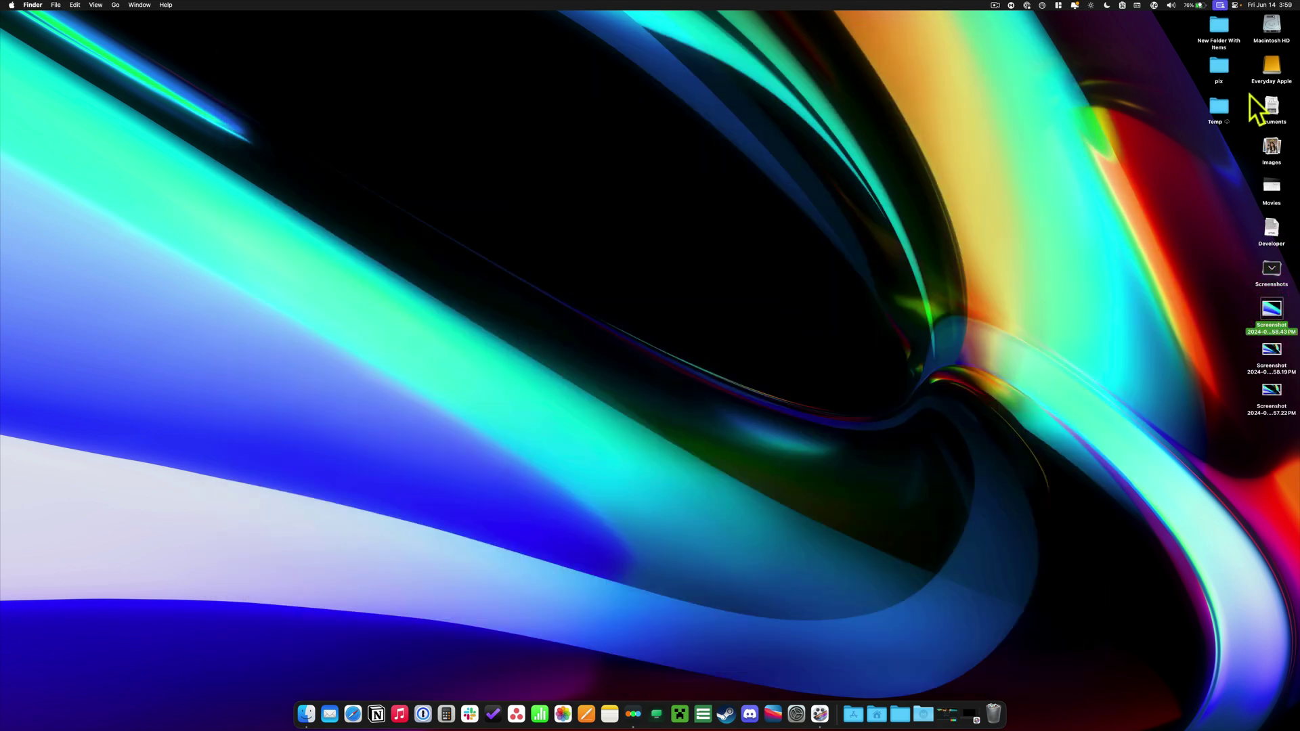
click(1271, 271)
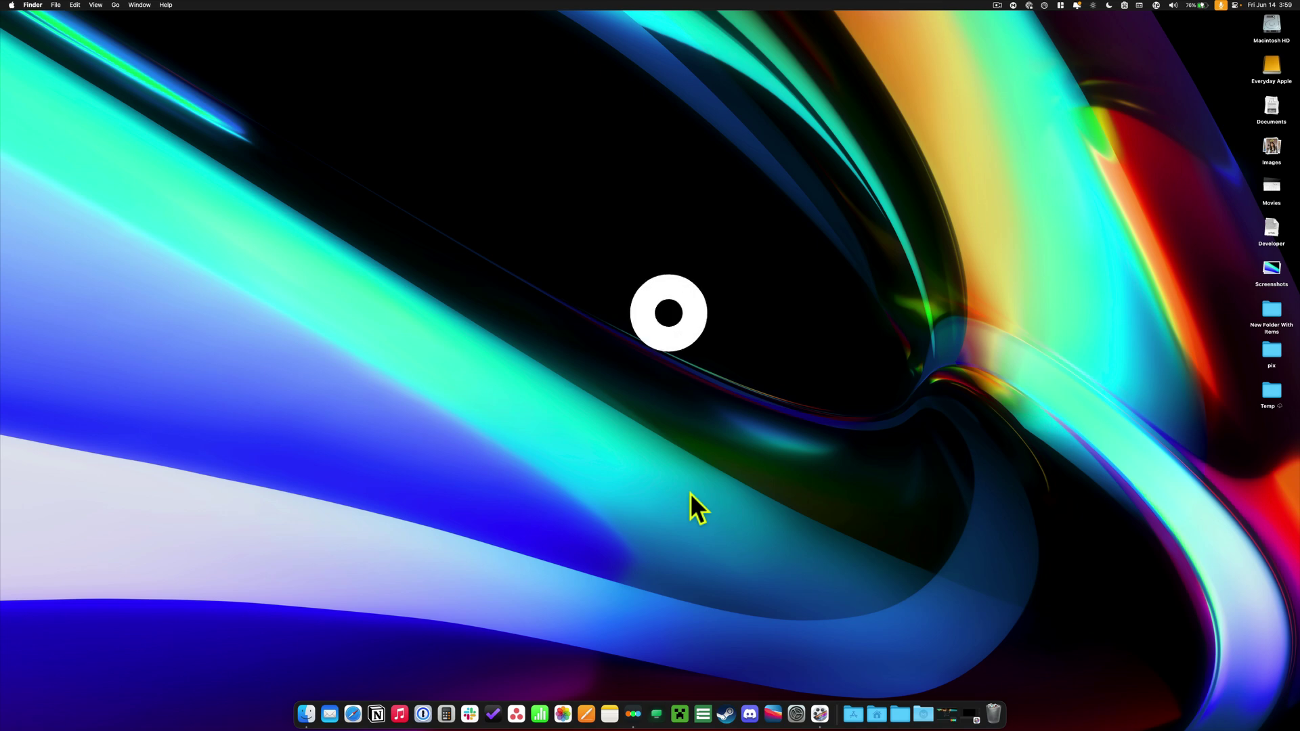
- Bring up the Screenshot toolbar with Shift-Command-5
key(shift+super+5)
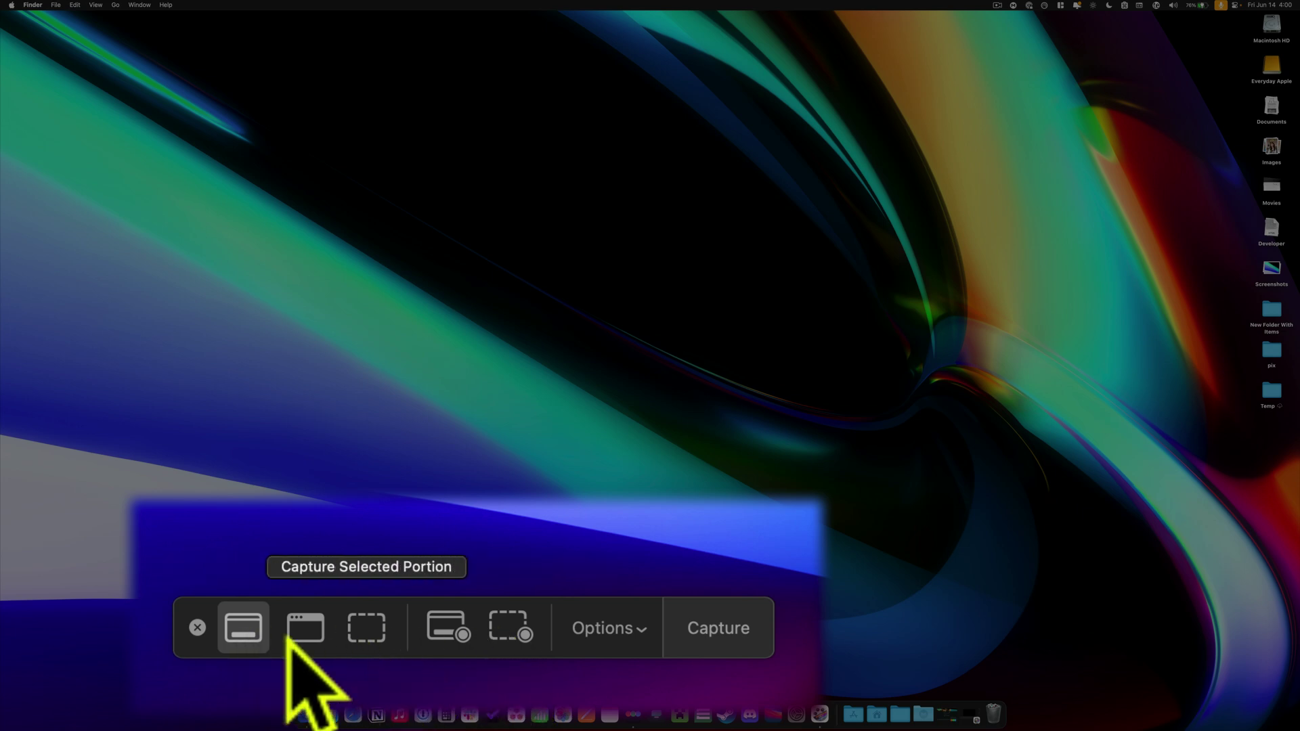
- Choose Downloads as the Save to location in the toolbar's Options menu
click(597, 628)
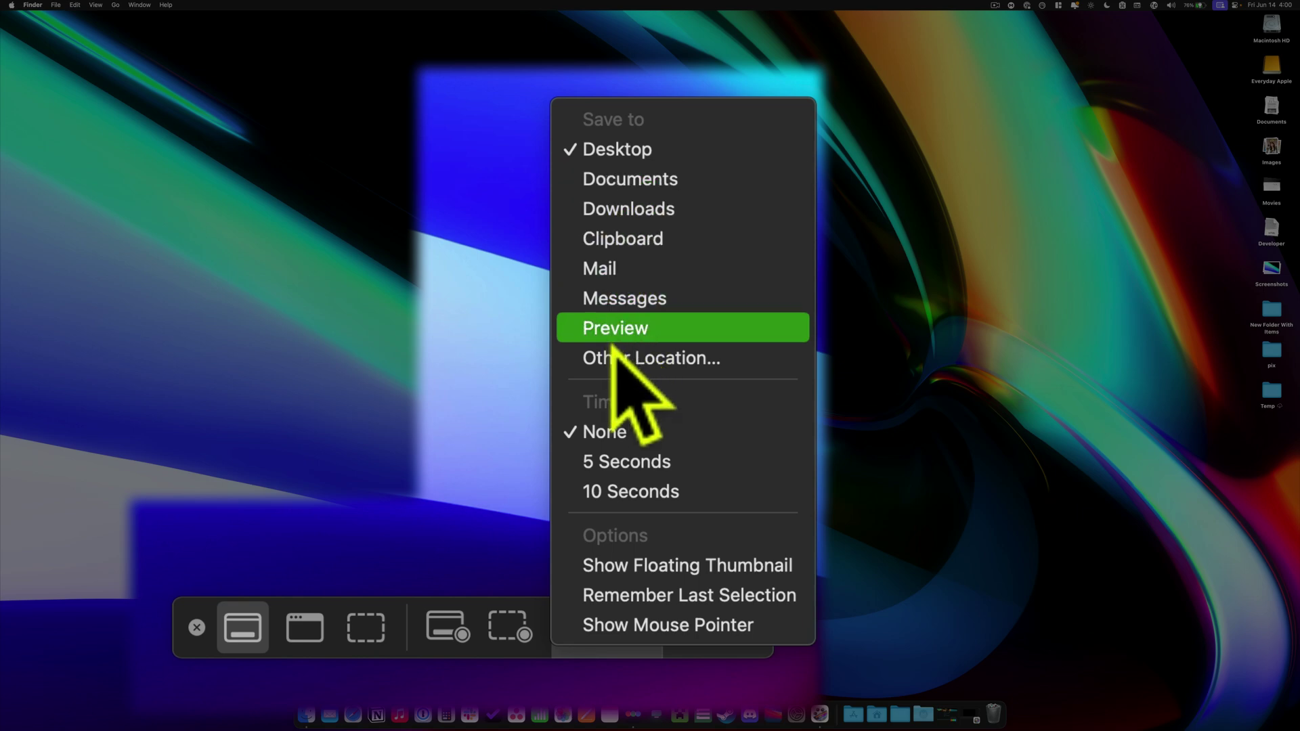
click(621, 210)
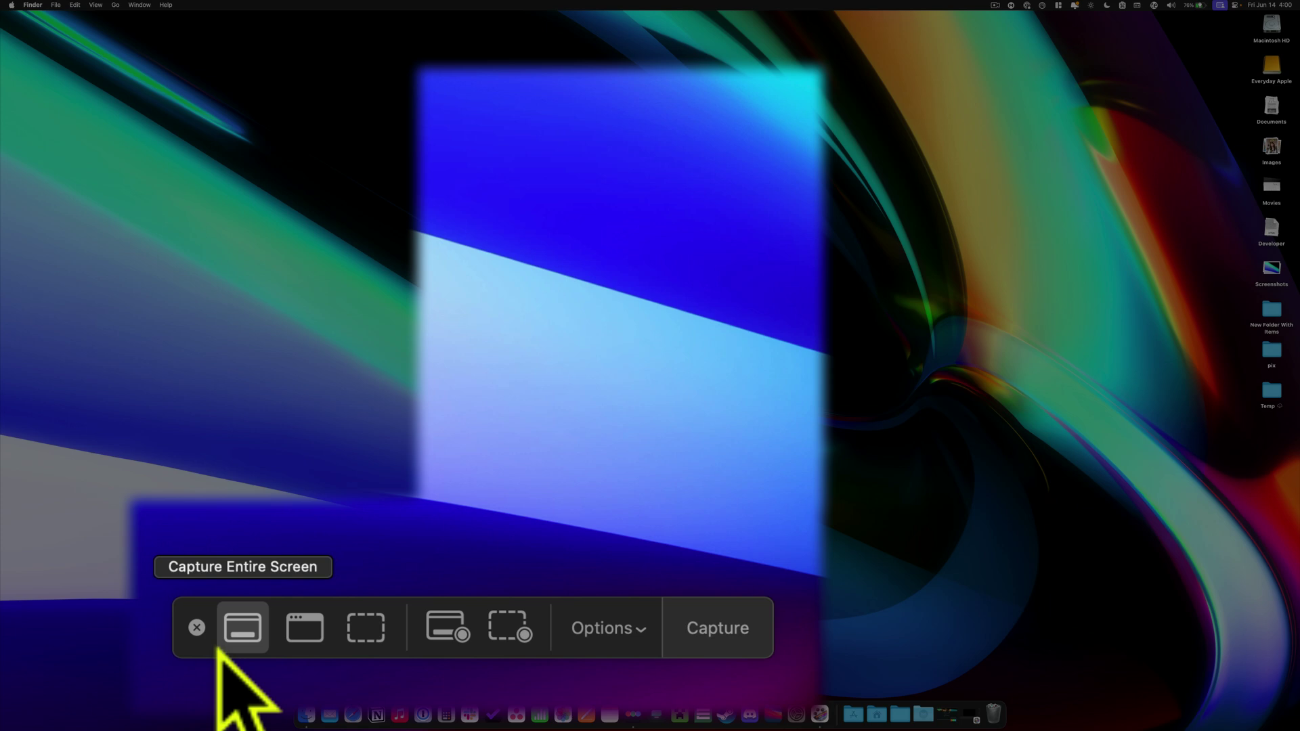
click(618, 635)
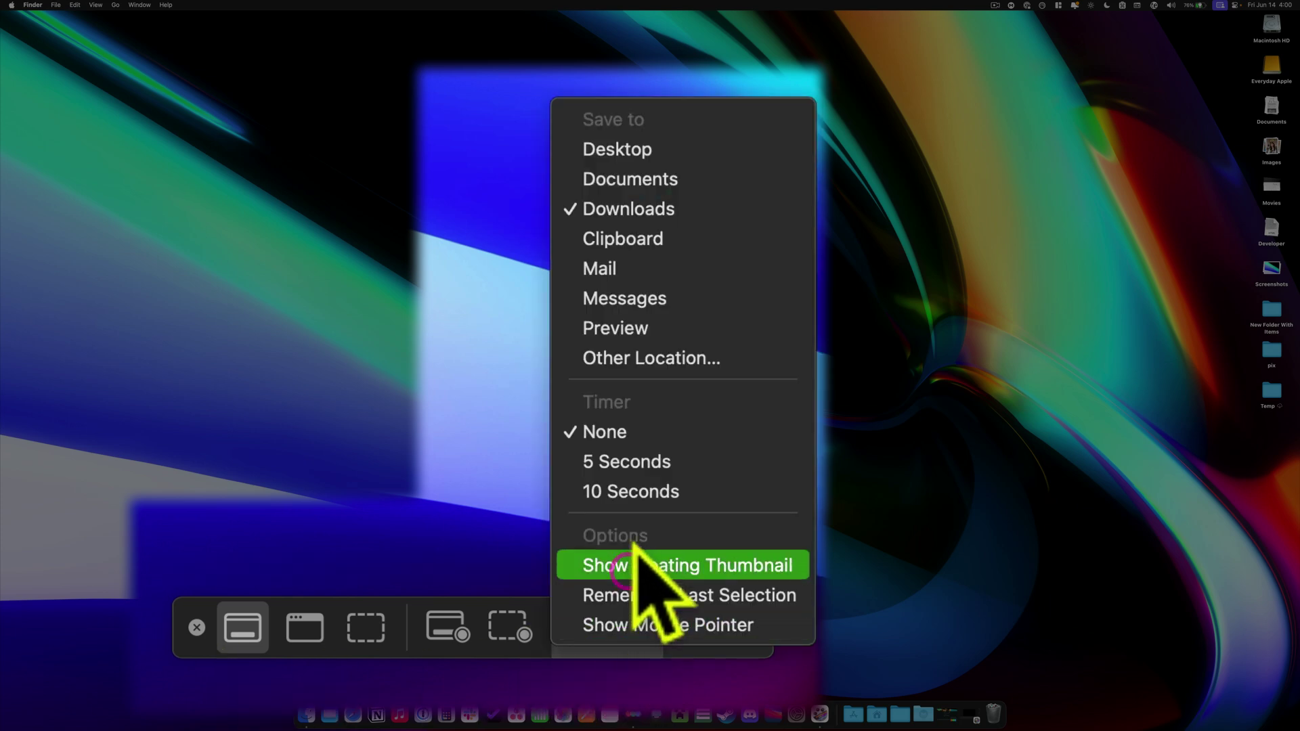
click(632, 646)
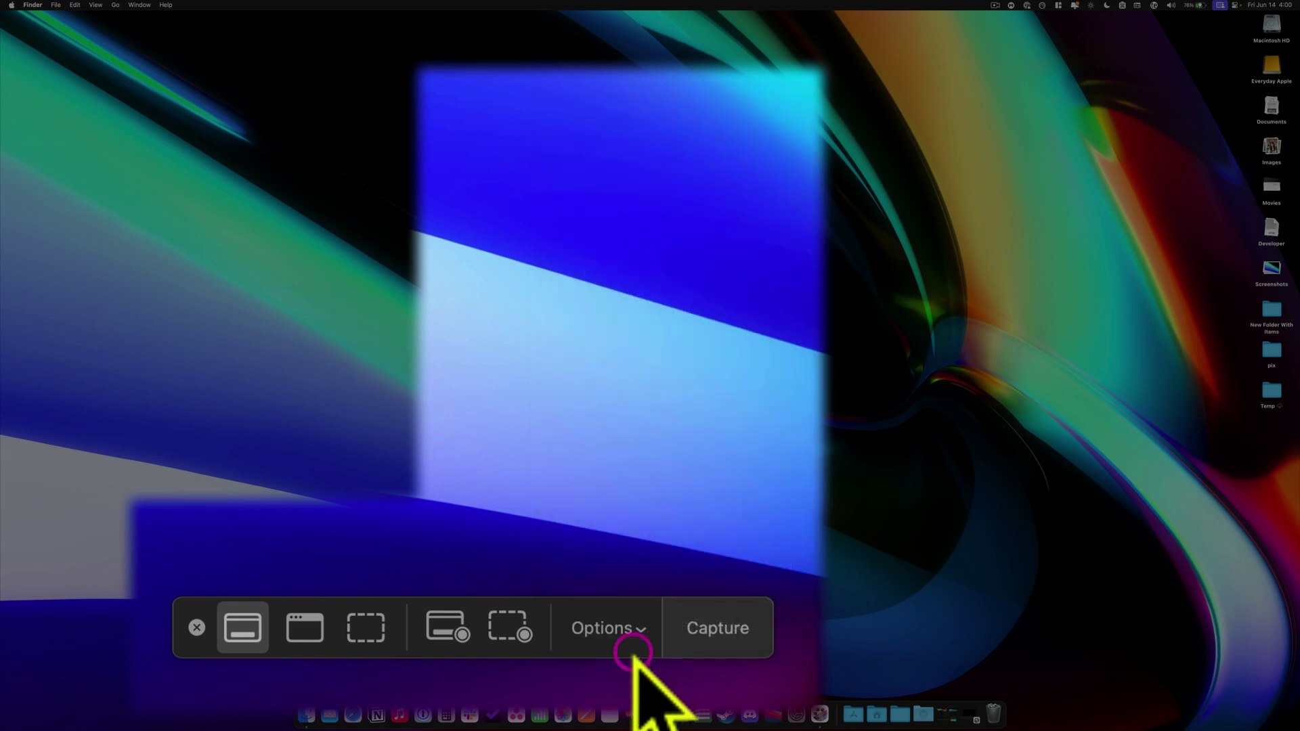
click(614, 622)
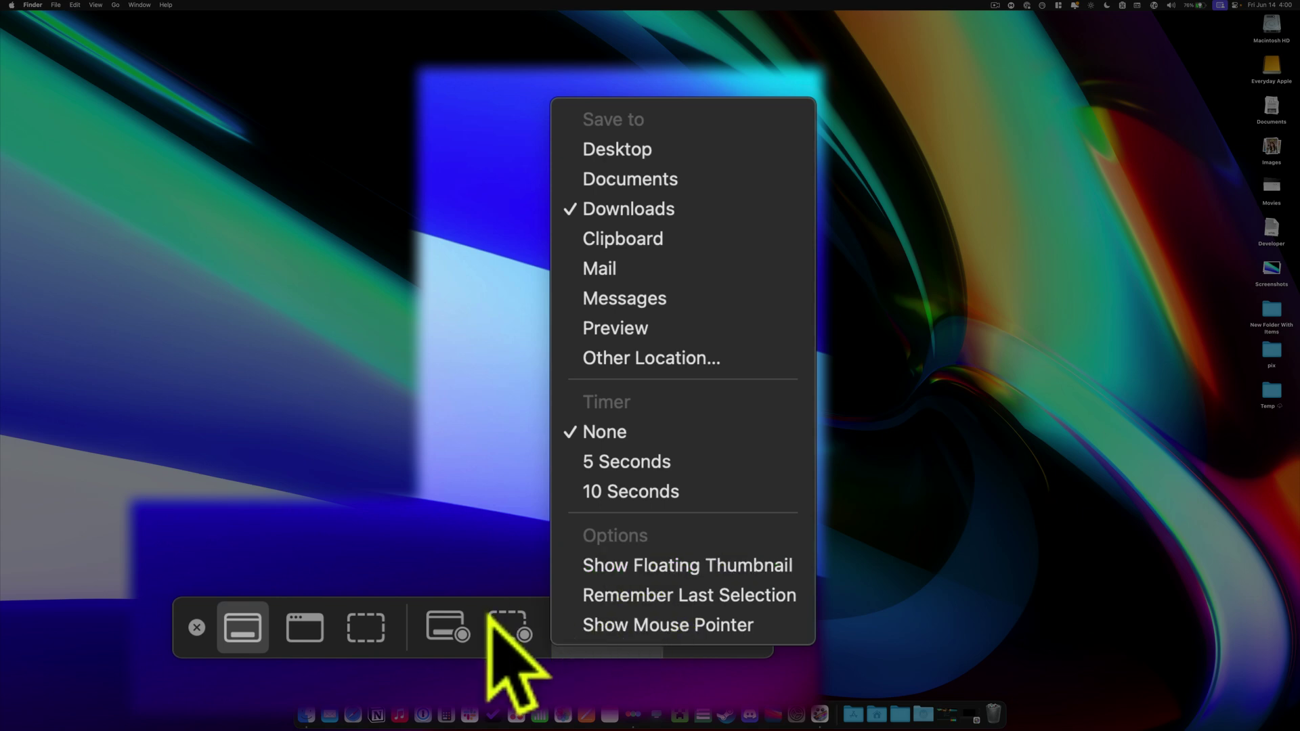
- Enable Show Floating Thumbnail and bring up the Screenshot toolbar over the Letterboxd review
click(602, 570)
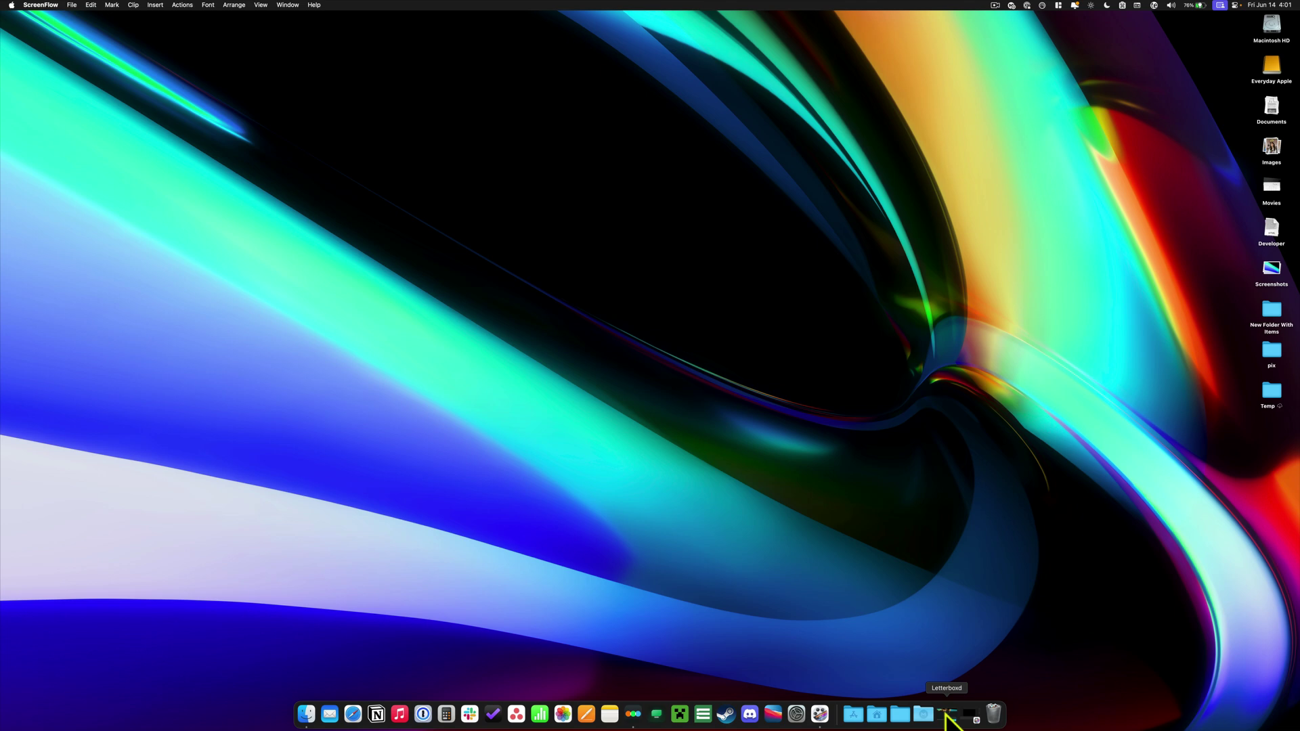
click(946, 715)
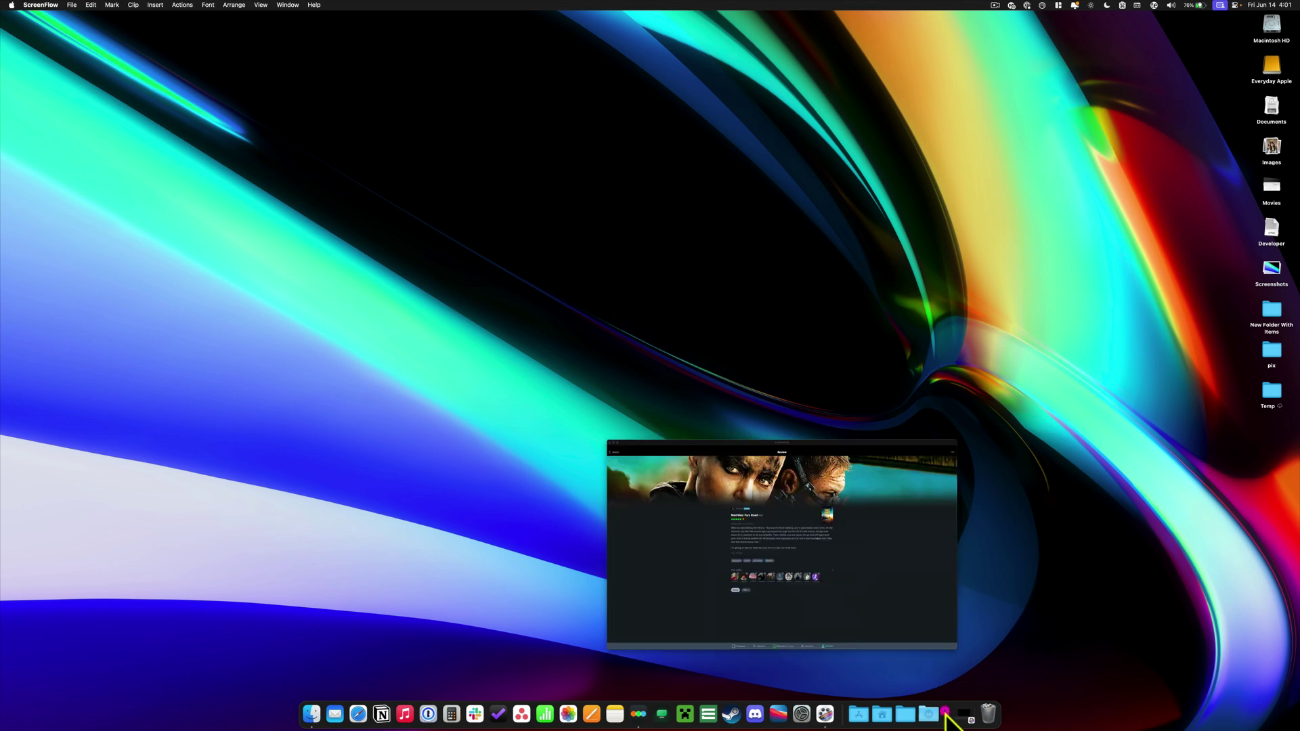
key(super+shift+5)
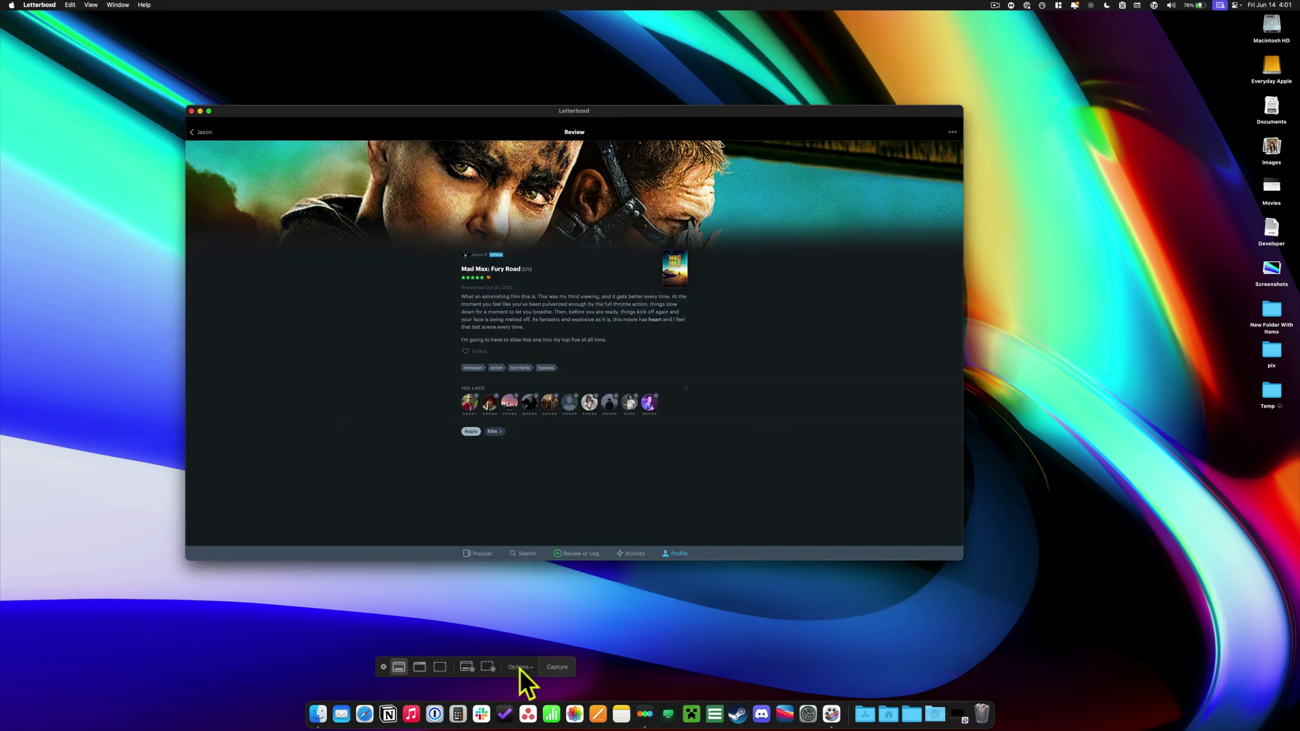
click(519, 668)
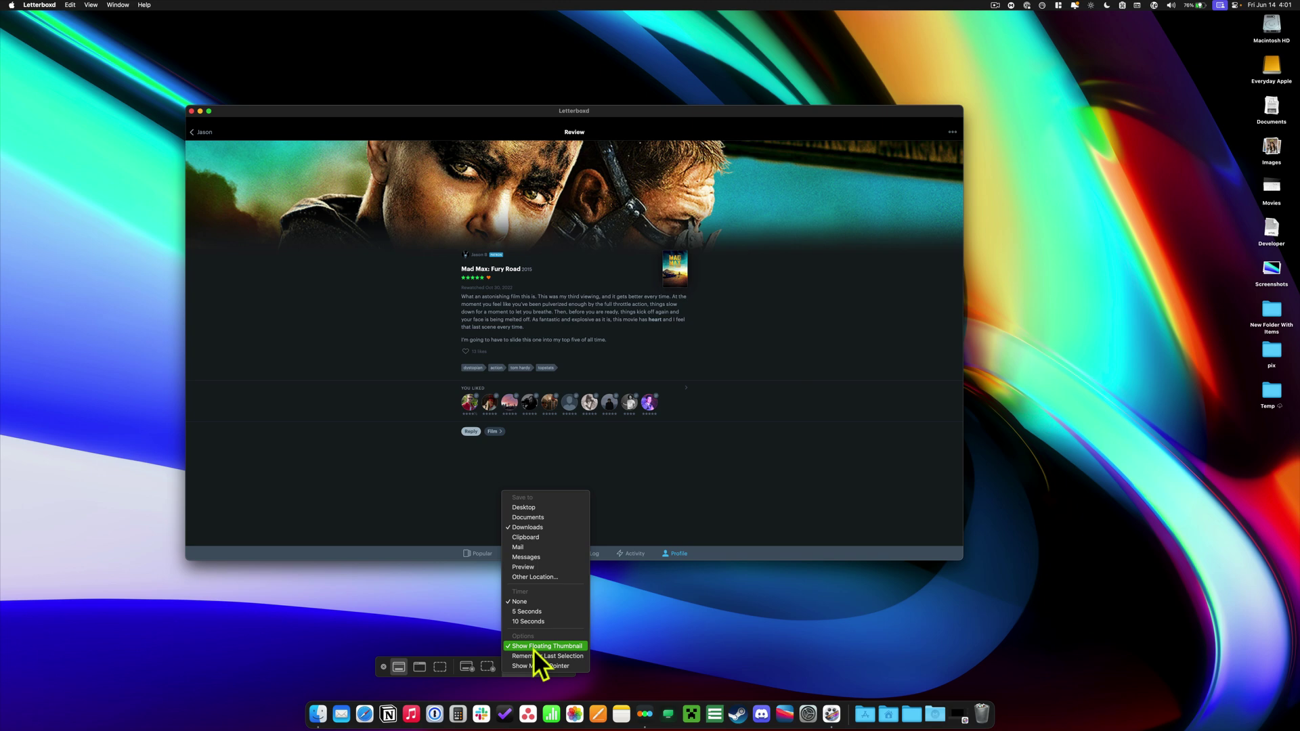
click(427, 110)
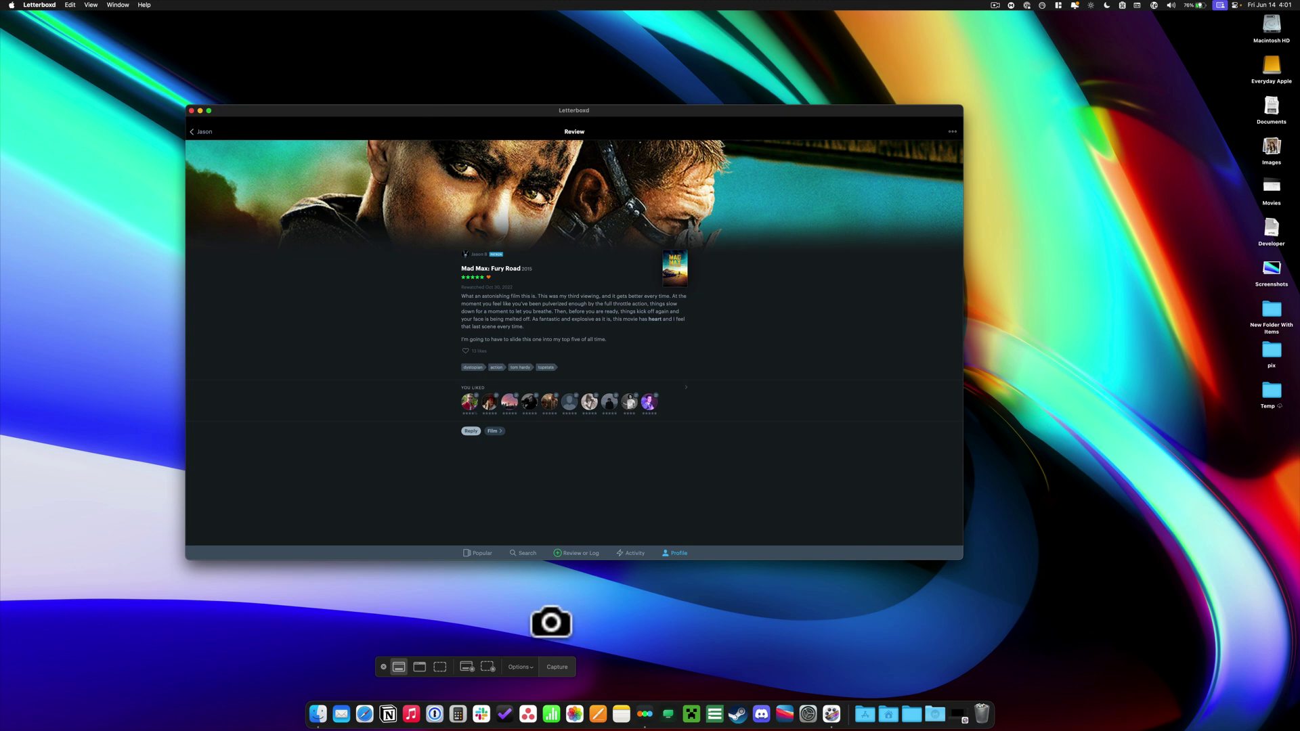
- Capture a selected portion framing the Mad Max: Fury Road review banner
click(435, 669)
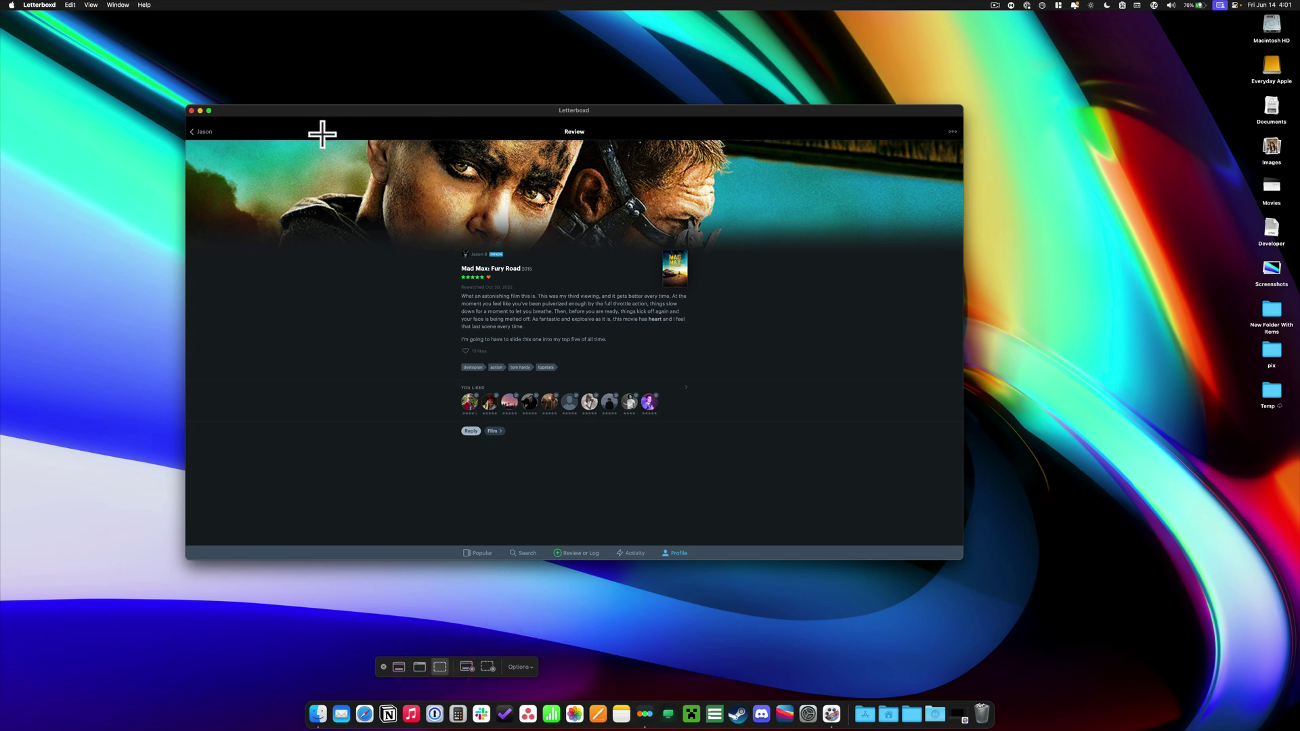
drag(322, 139, 802, 242)
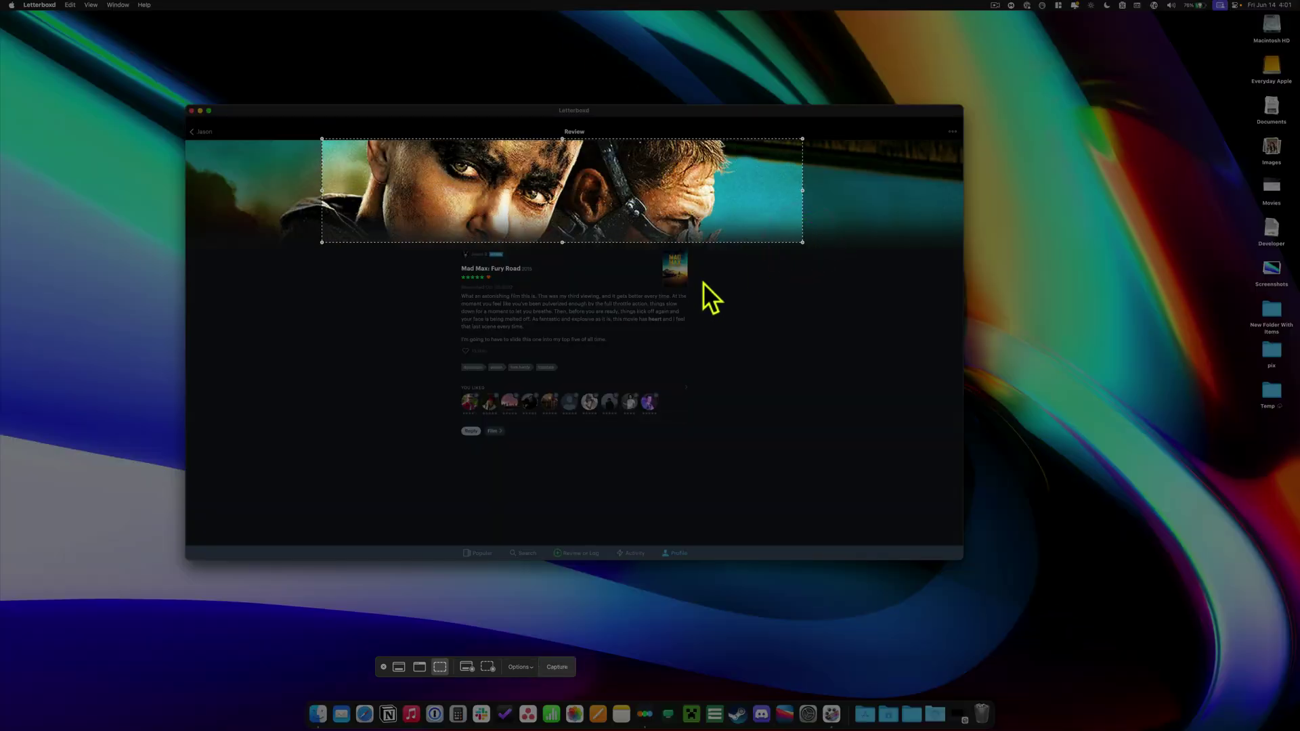
click(566, 671)
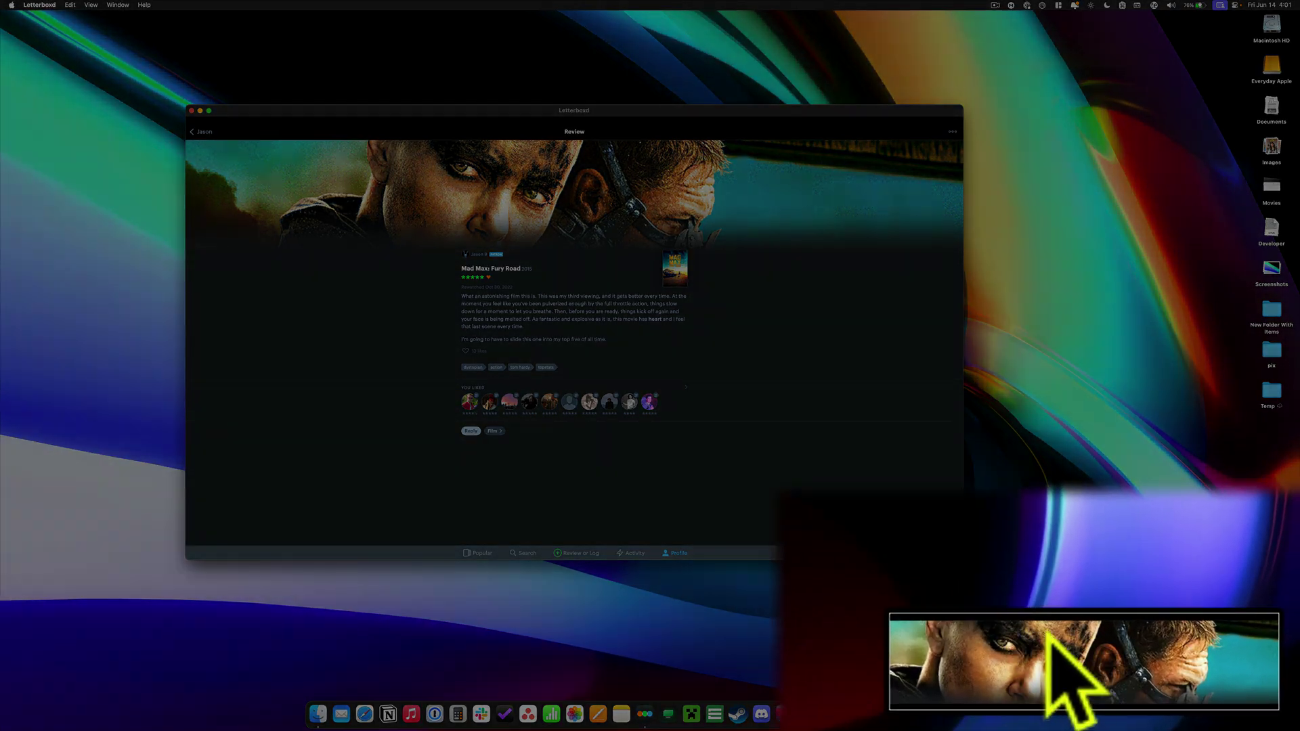
- Add a Text annotation at the banner screenshot's upper right in Markup and save it
click(1117, 673)
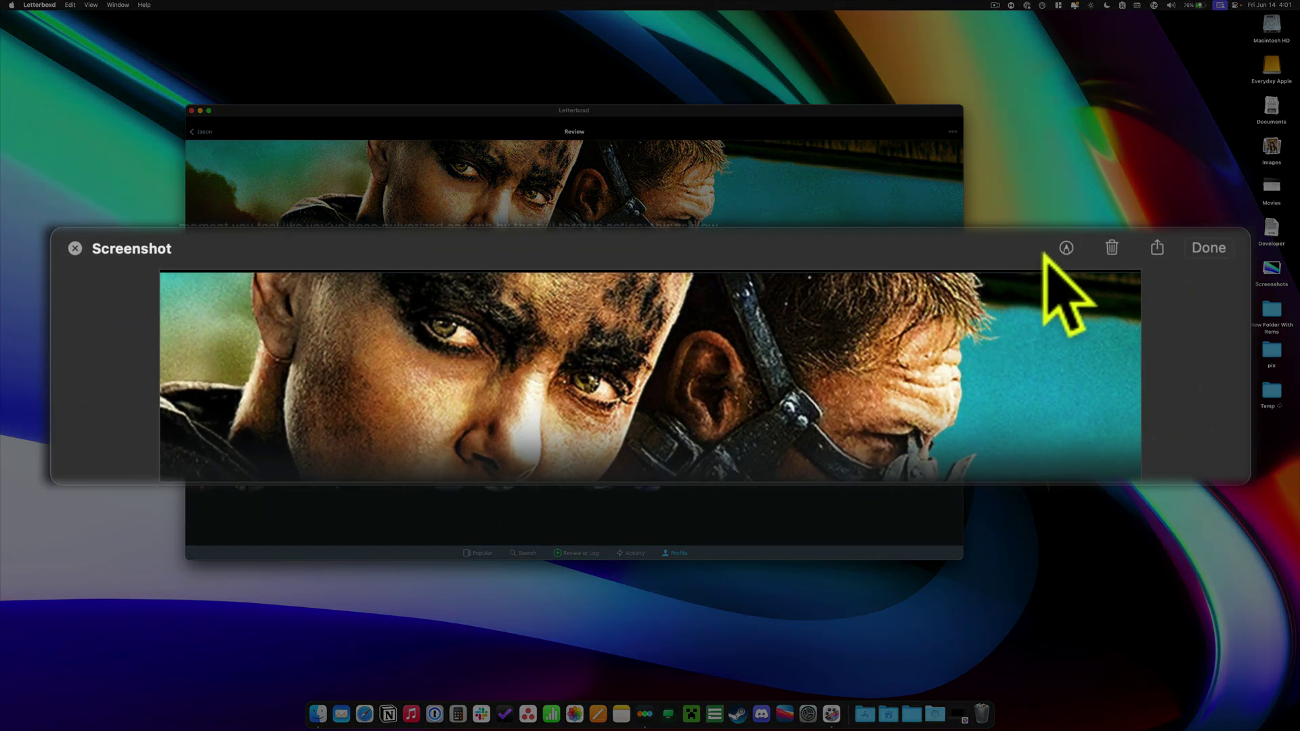
click(1061, 251)
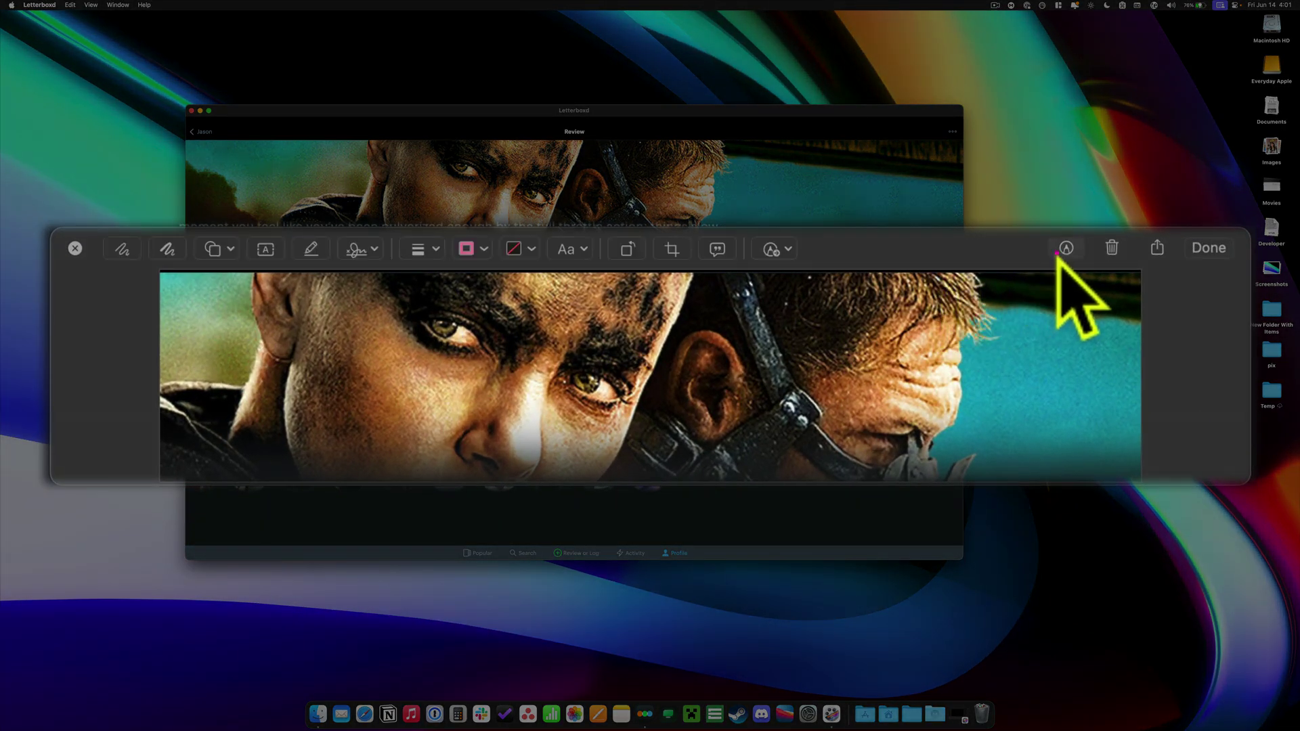
click(481, 251)
click(265, 249)
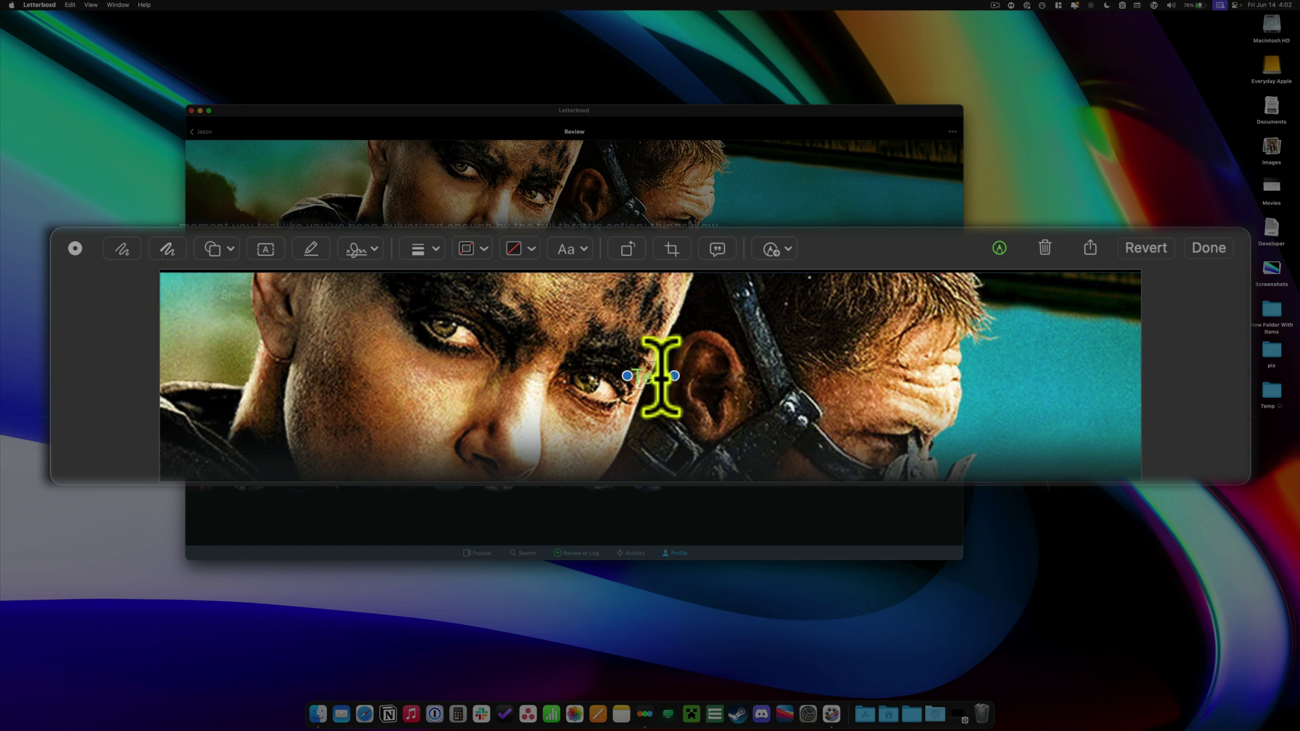
mouse_move(662, 378)
mouse_down()
mouse_move(923, 368)
mouse_move(1052, 344)
mouse_up()
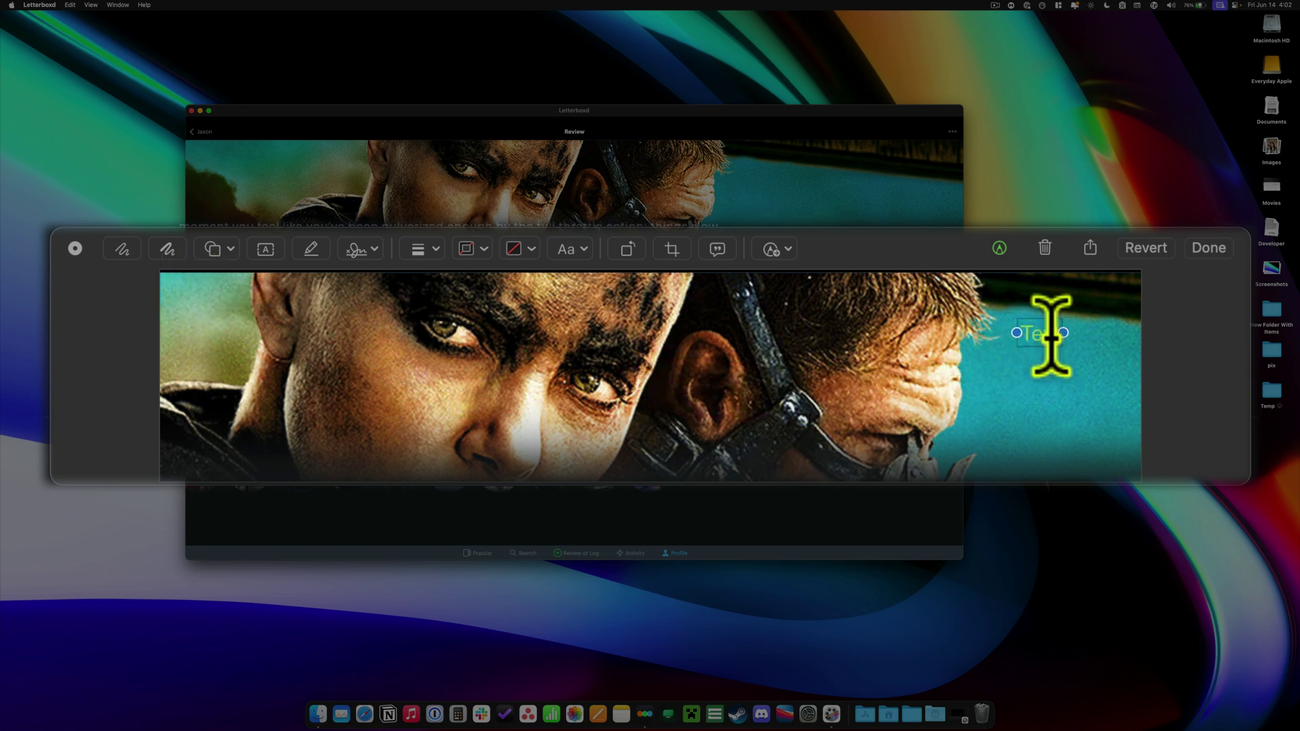
click(1210, 250)
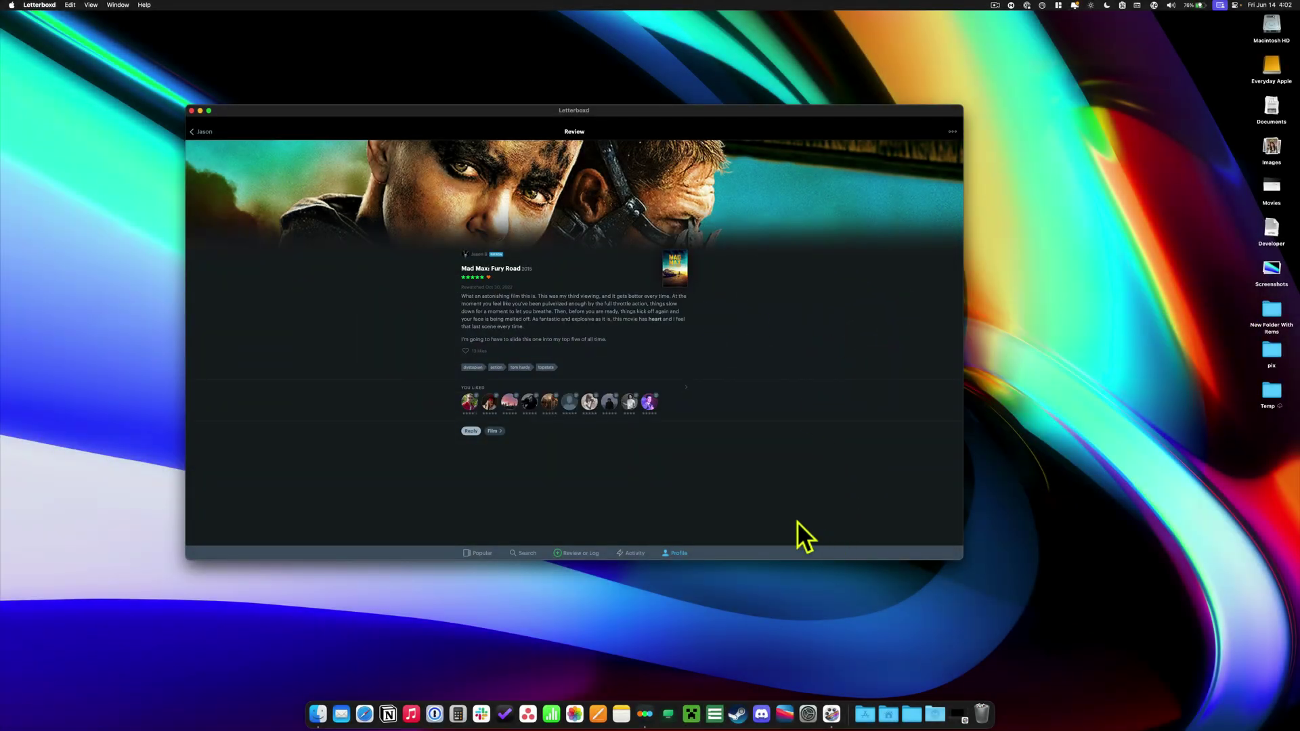
- Turn on Remember Last Selection and capture an outlined region of the review
key(super+shift+5)
click(527, 692)
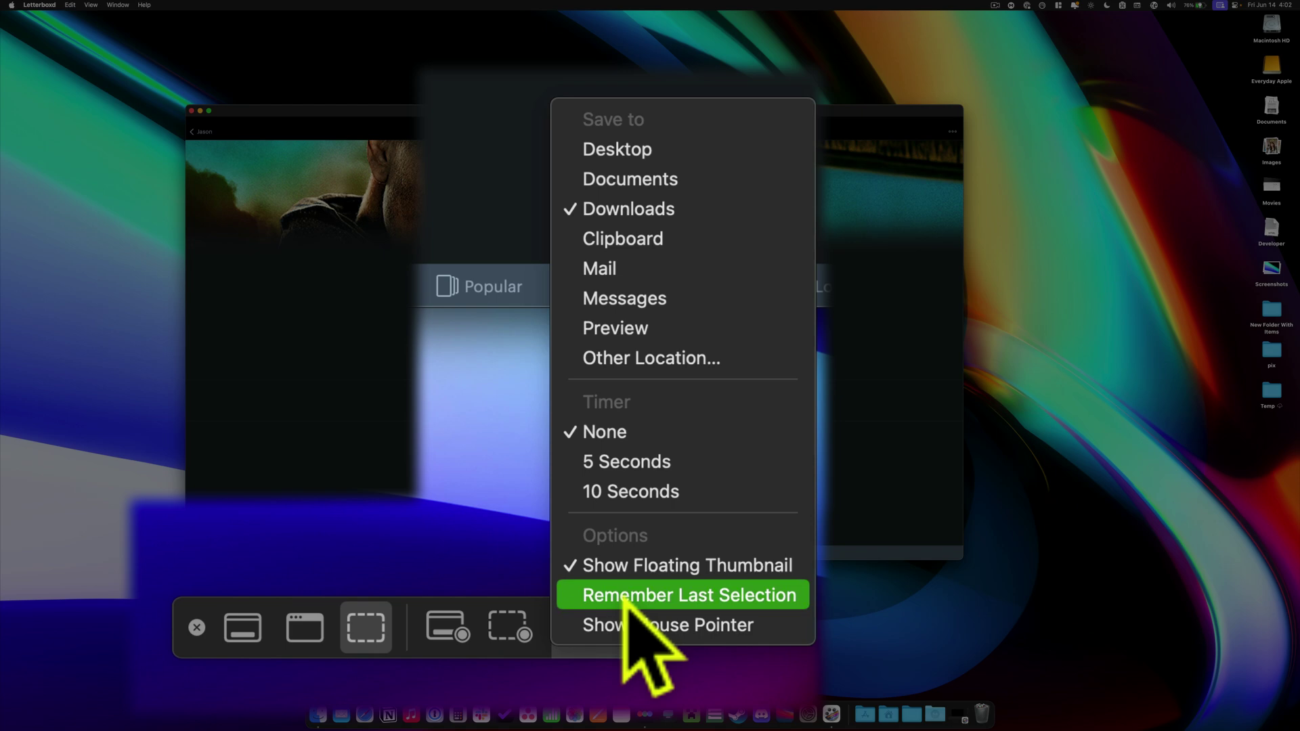
click(636, 595)
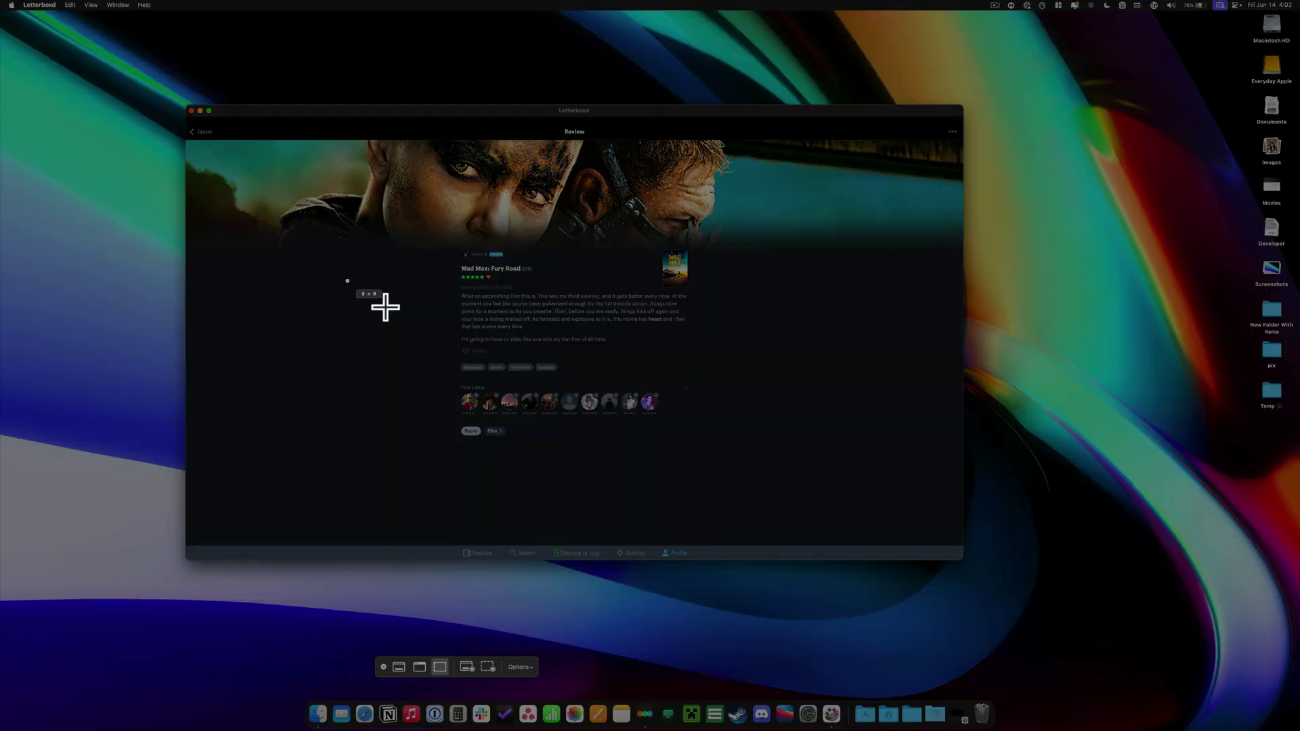
drag(347, 281, 578, 463)
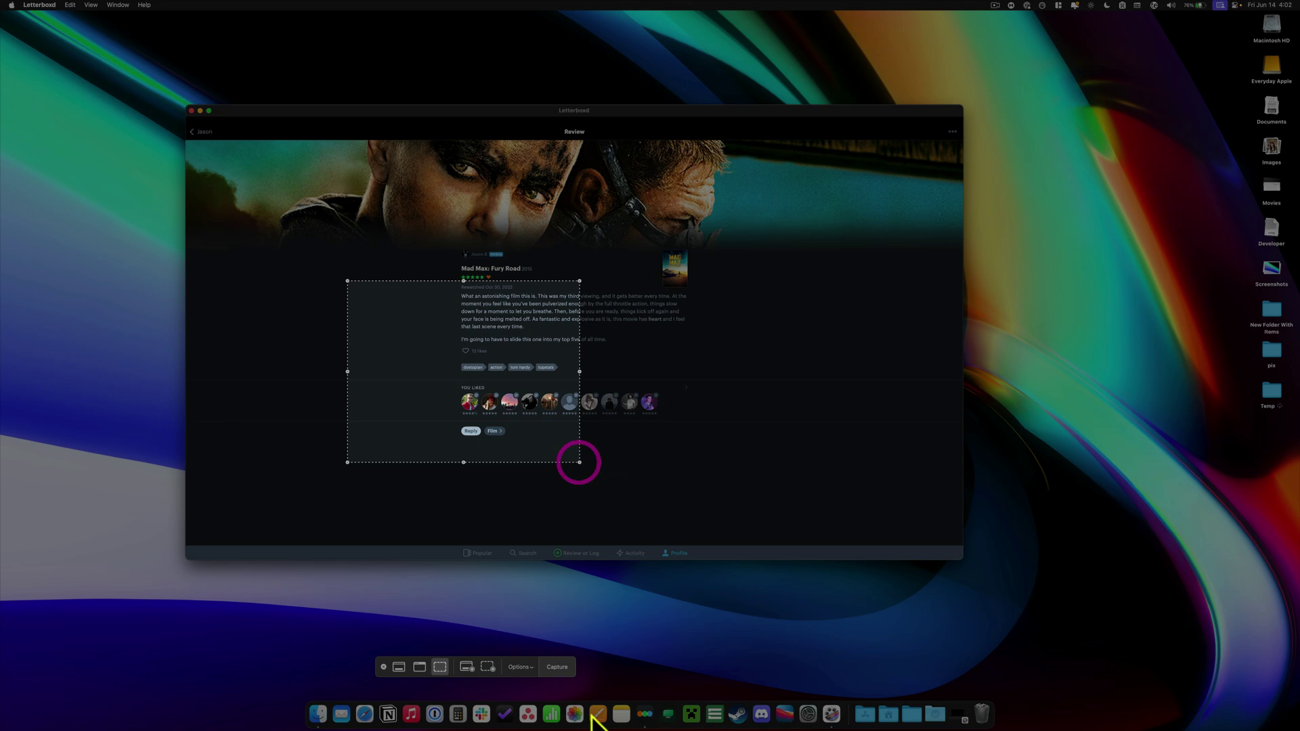
click(557, 668)
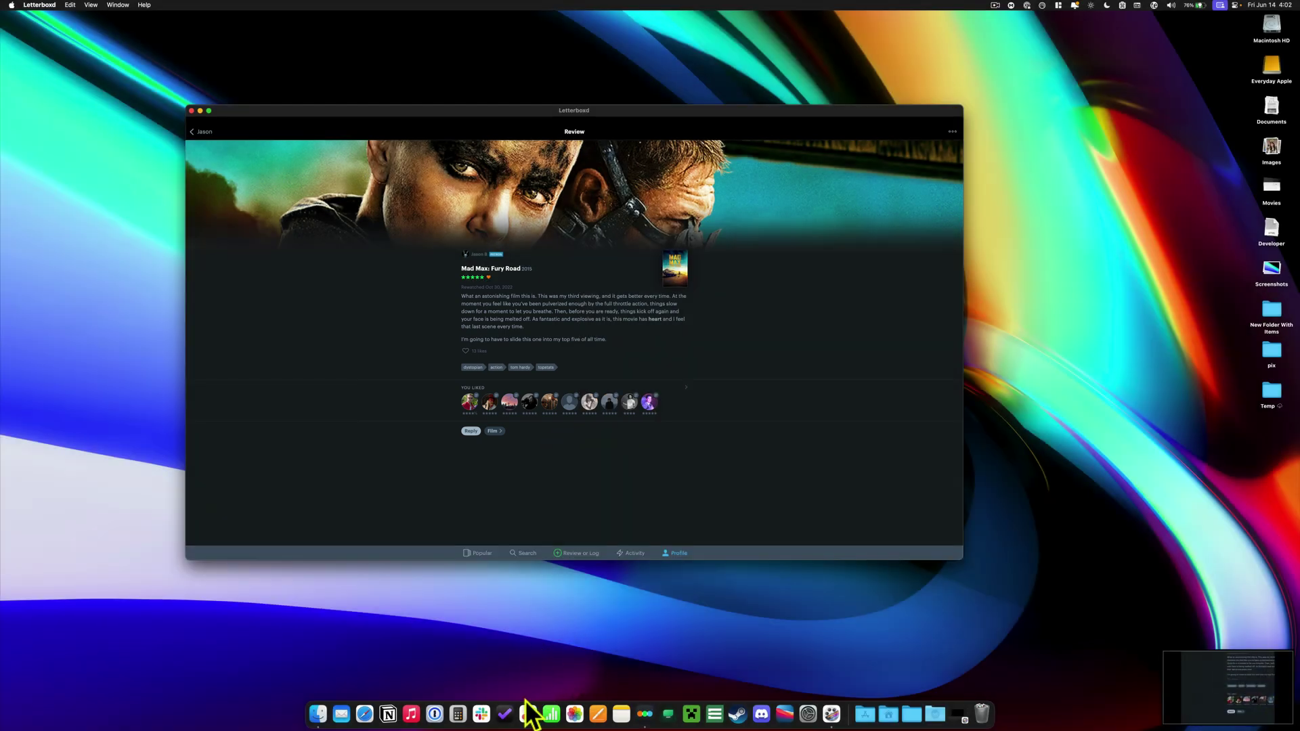
- Reopen the capture tools on the remembered region and adjust the capture options
key(super+shift+5)
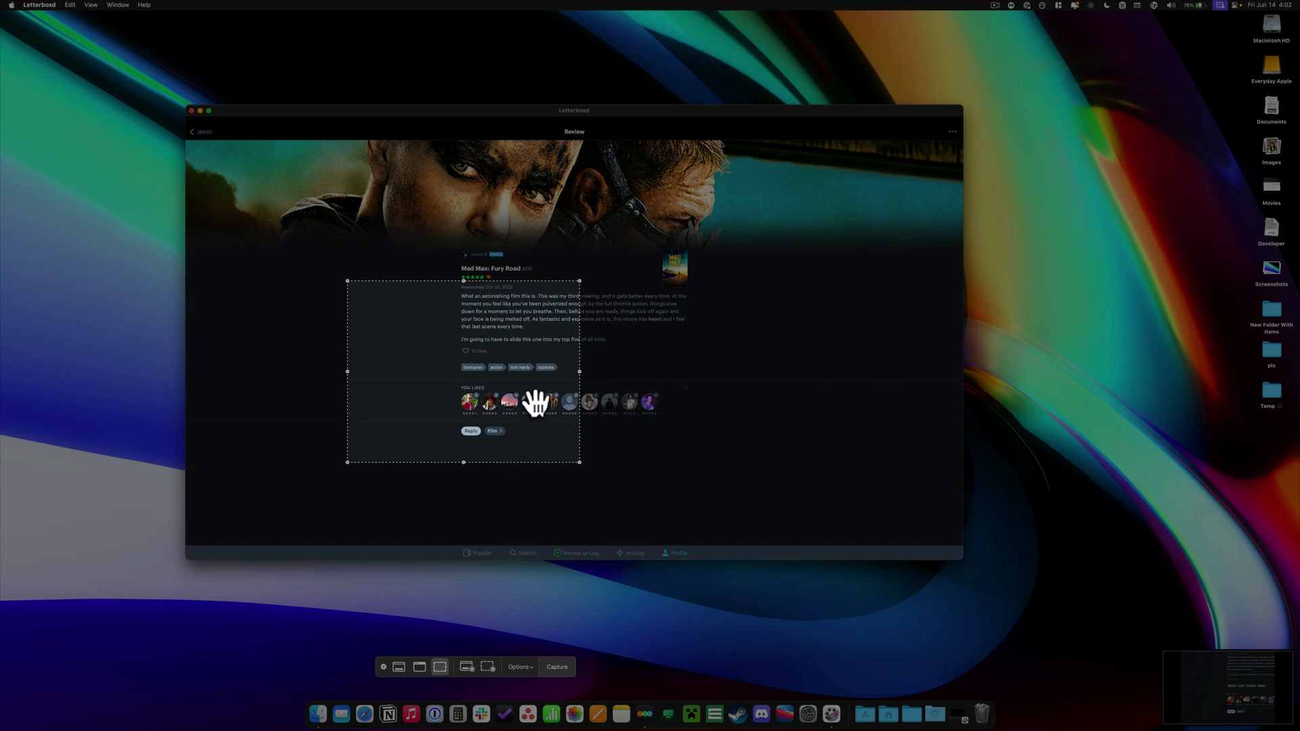
click(520, 669)
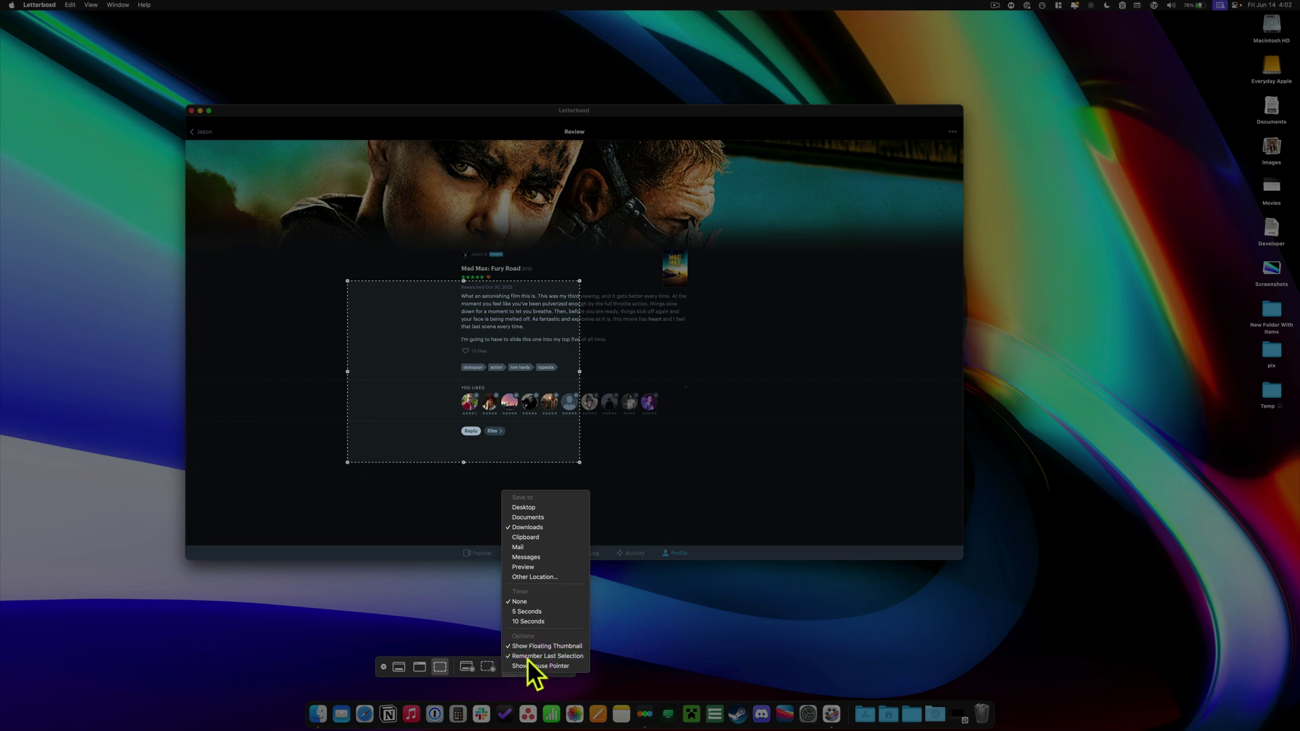
click(527, 658)
click(522, 671)
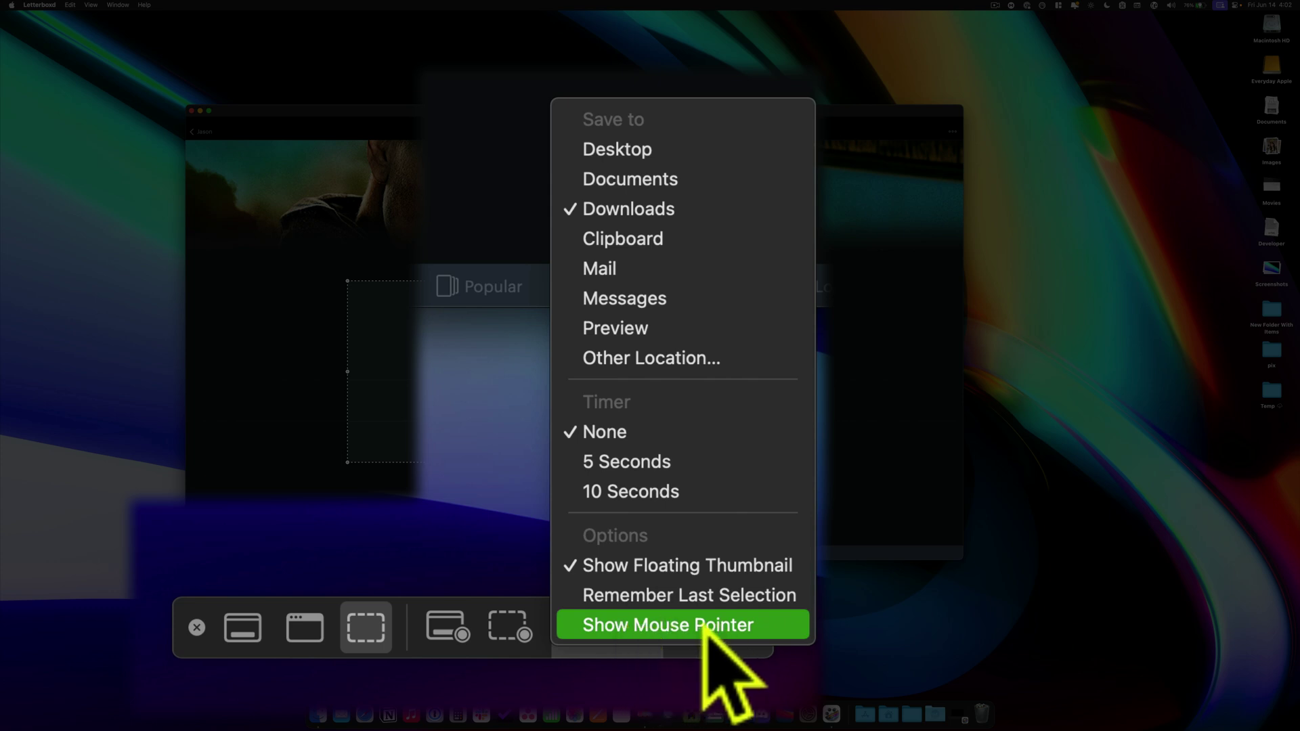
- Set Record Selected Portion with the area covering the entire Letterboxd review window
click(688, 566)
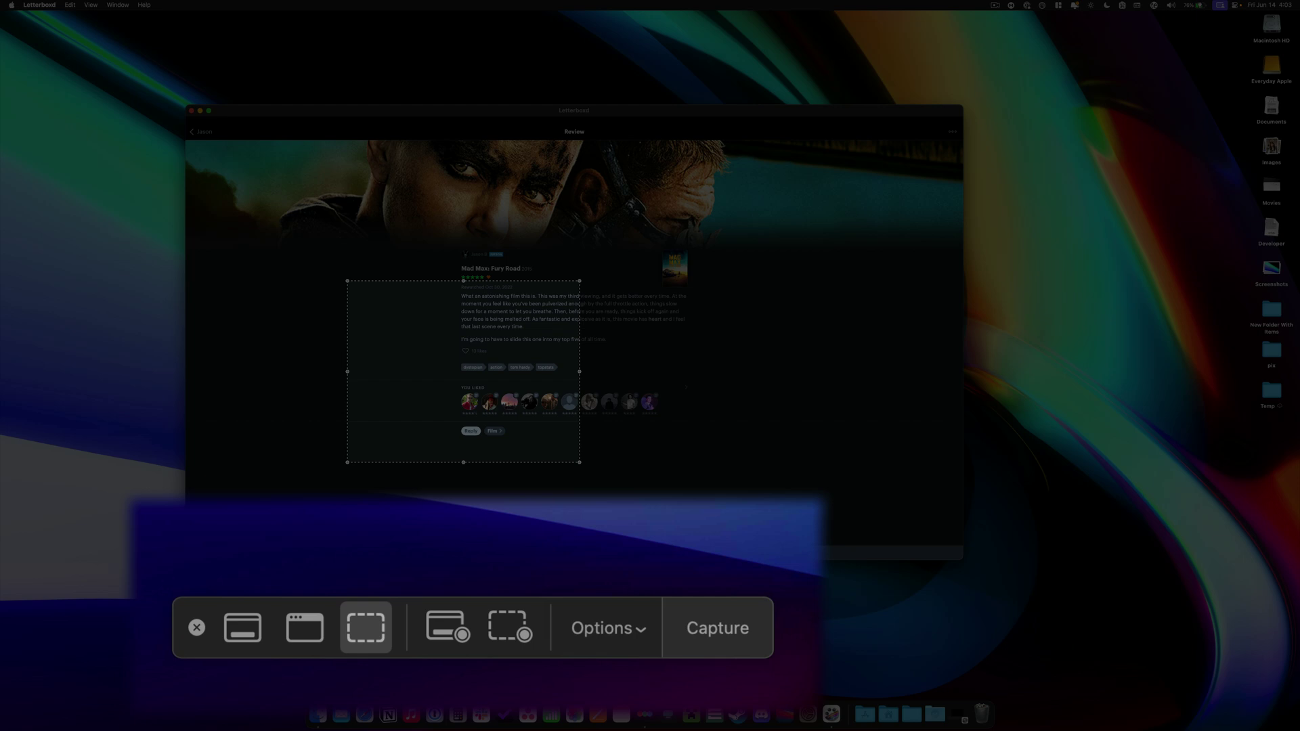
click(505, 626)
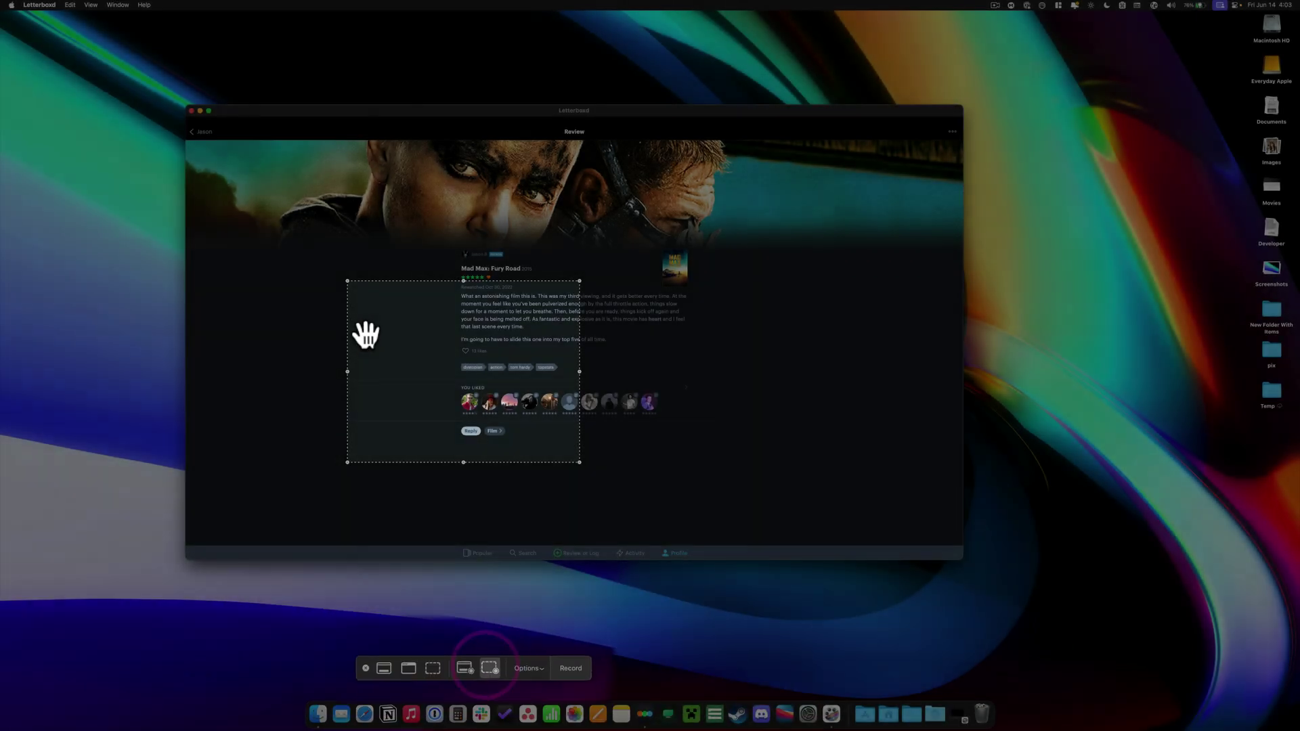
drag(357, 304, 434, 275)
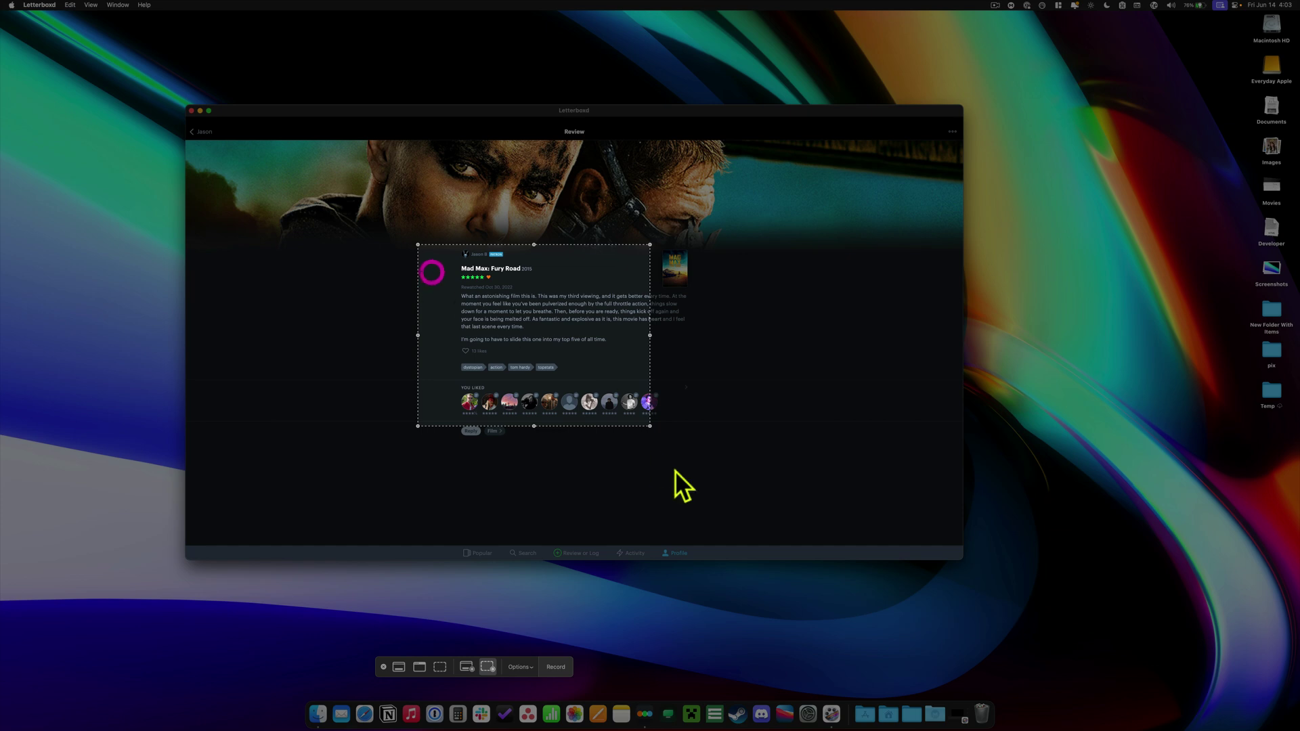
drag(650, 426, 778, 521)
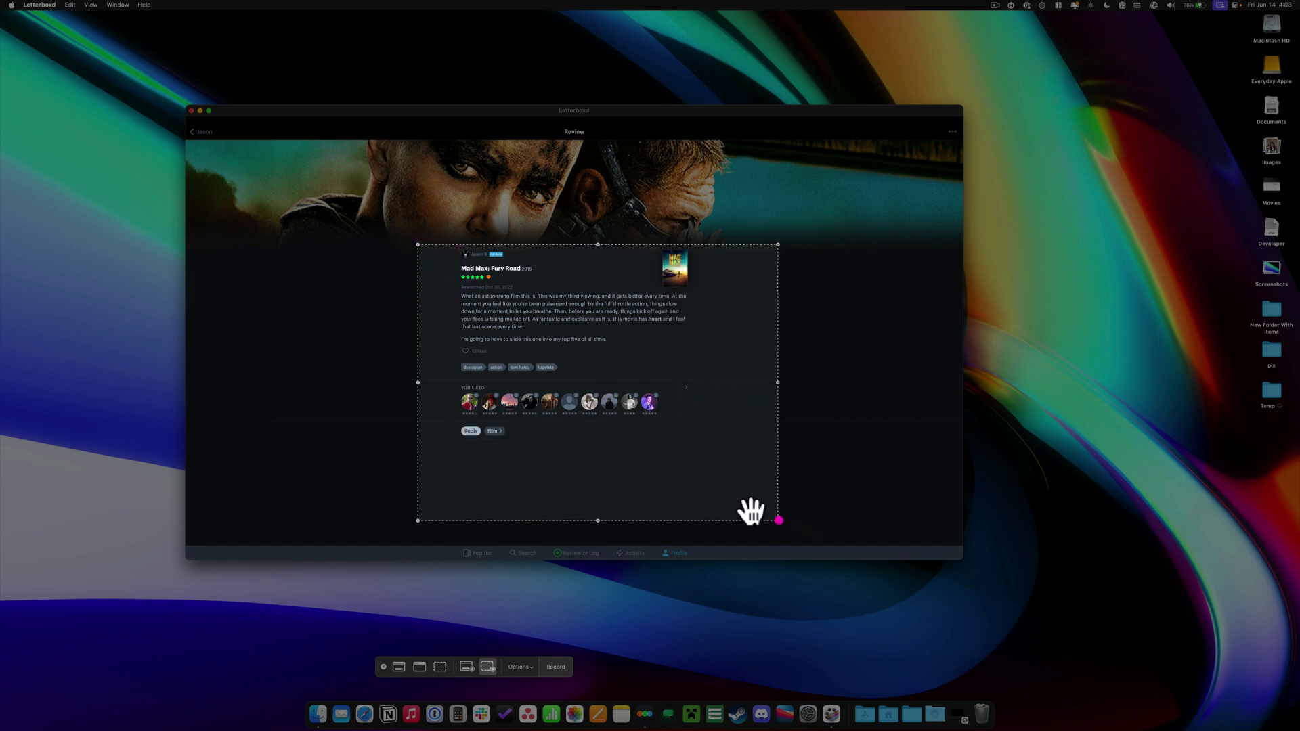
drag(419, 246, 387, 196)
click(418, 669)
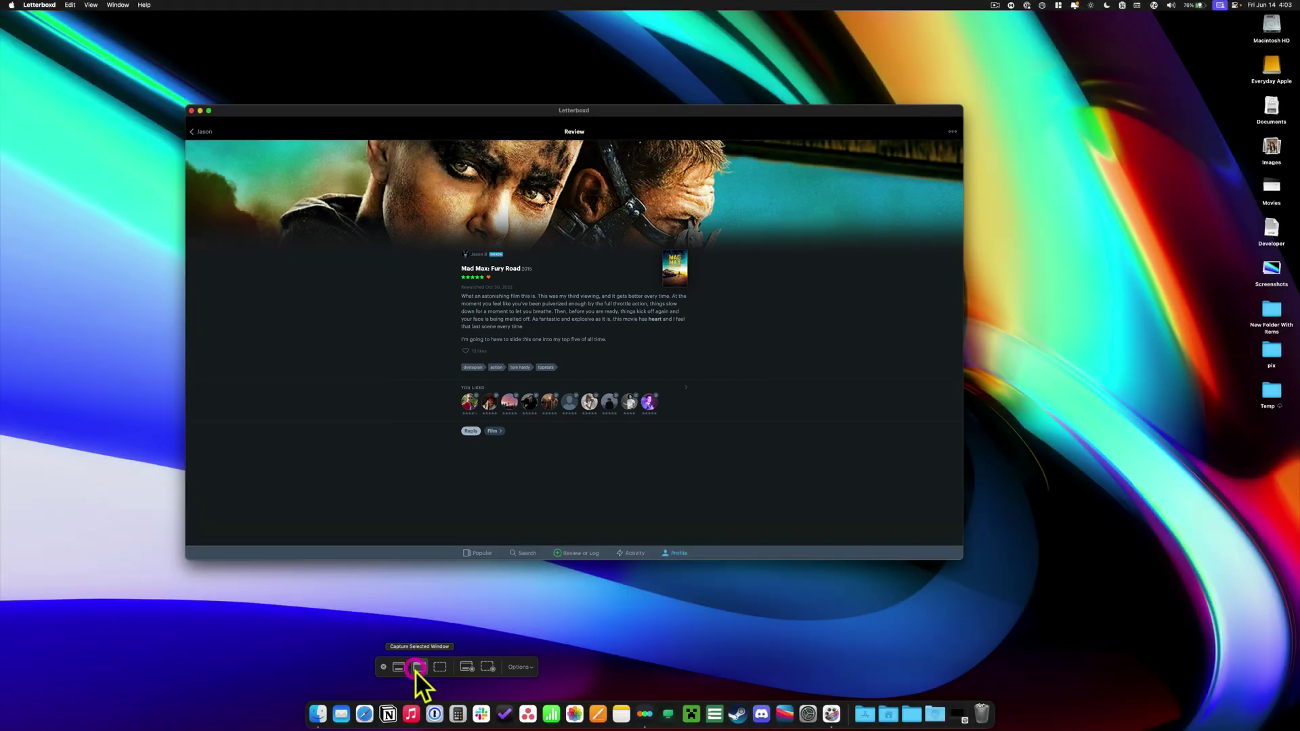
click(489, 667)
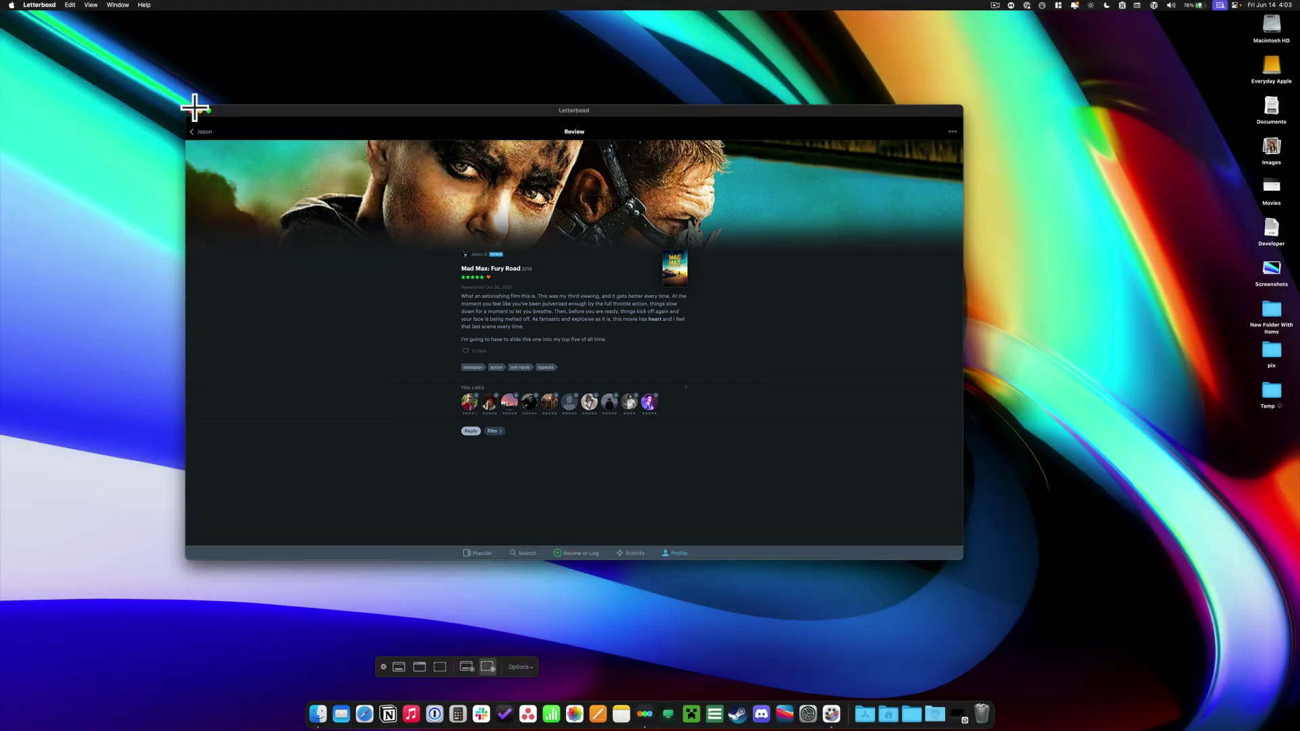
drag(186, 106, 965, 563)
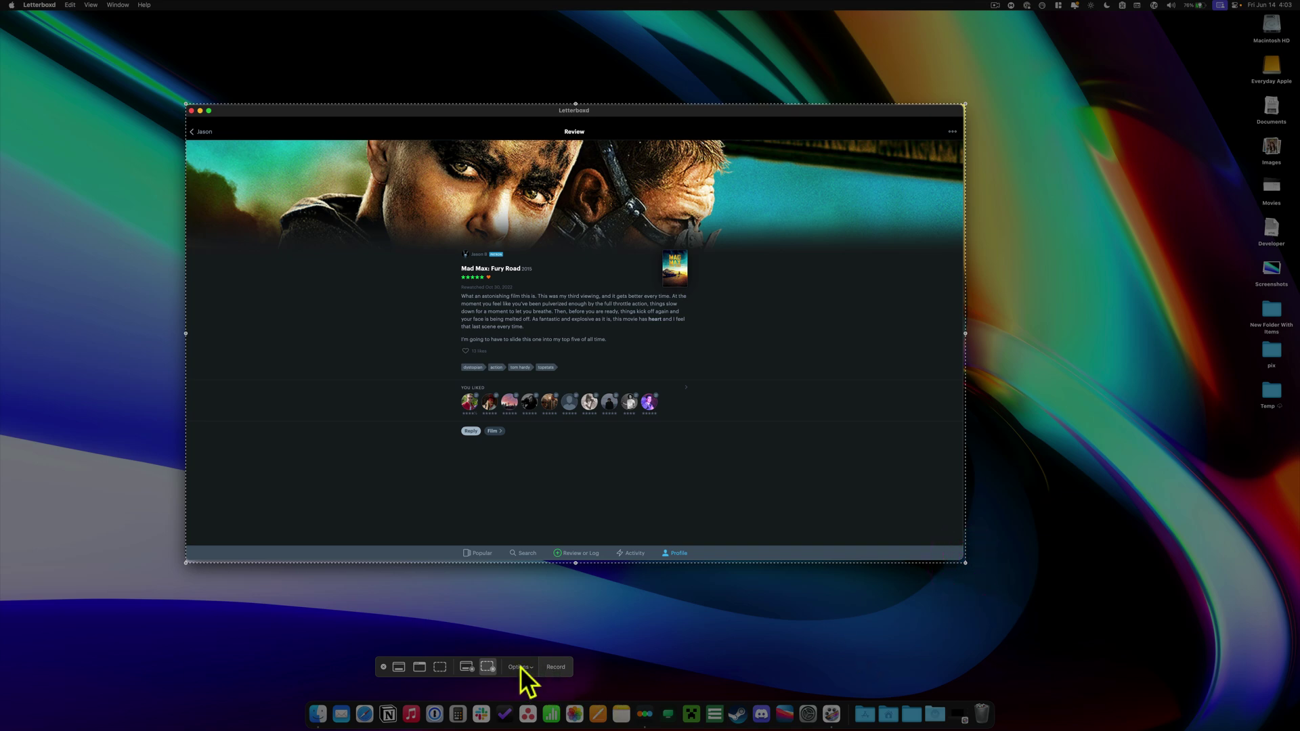
- Start recording, then open the Mad Max: Fury Road review's Edit sheet from its … menu
click(555, 667)
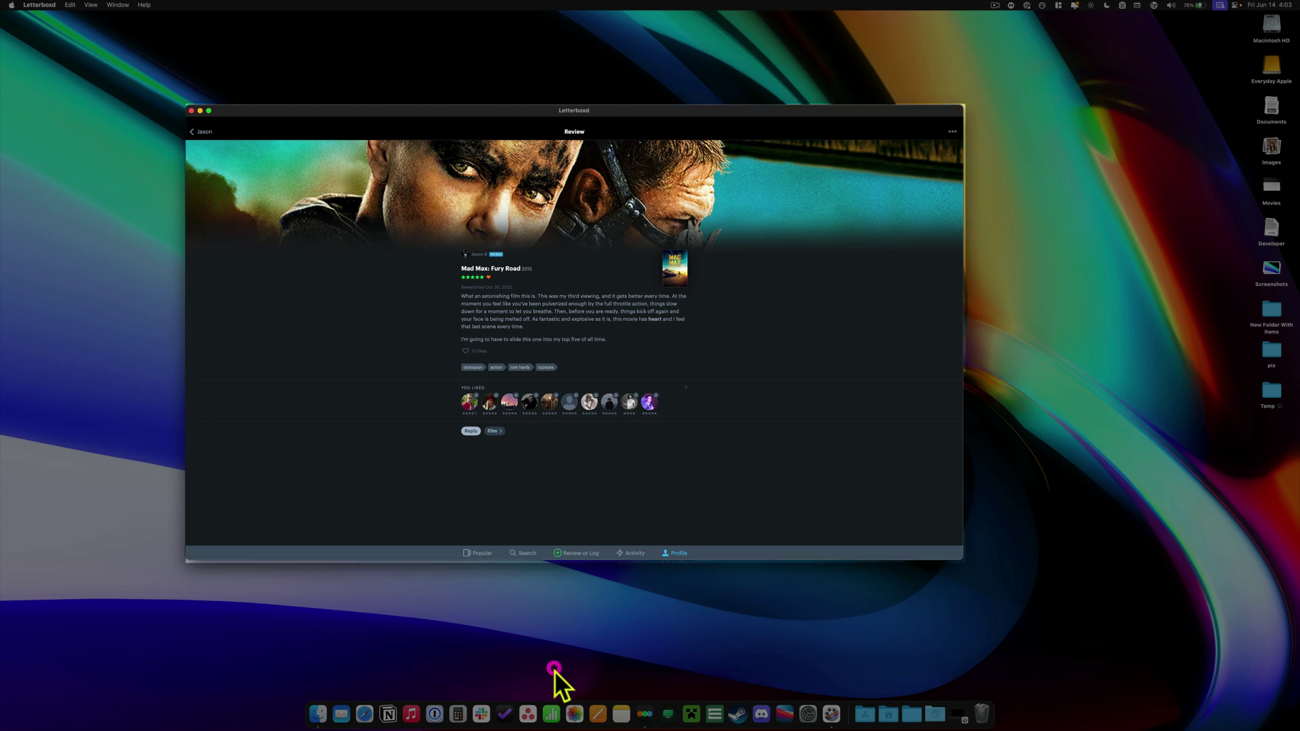
click(951, 132)
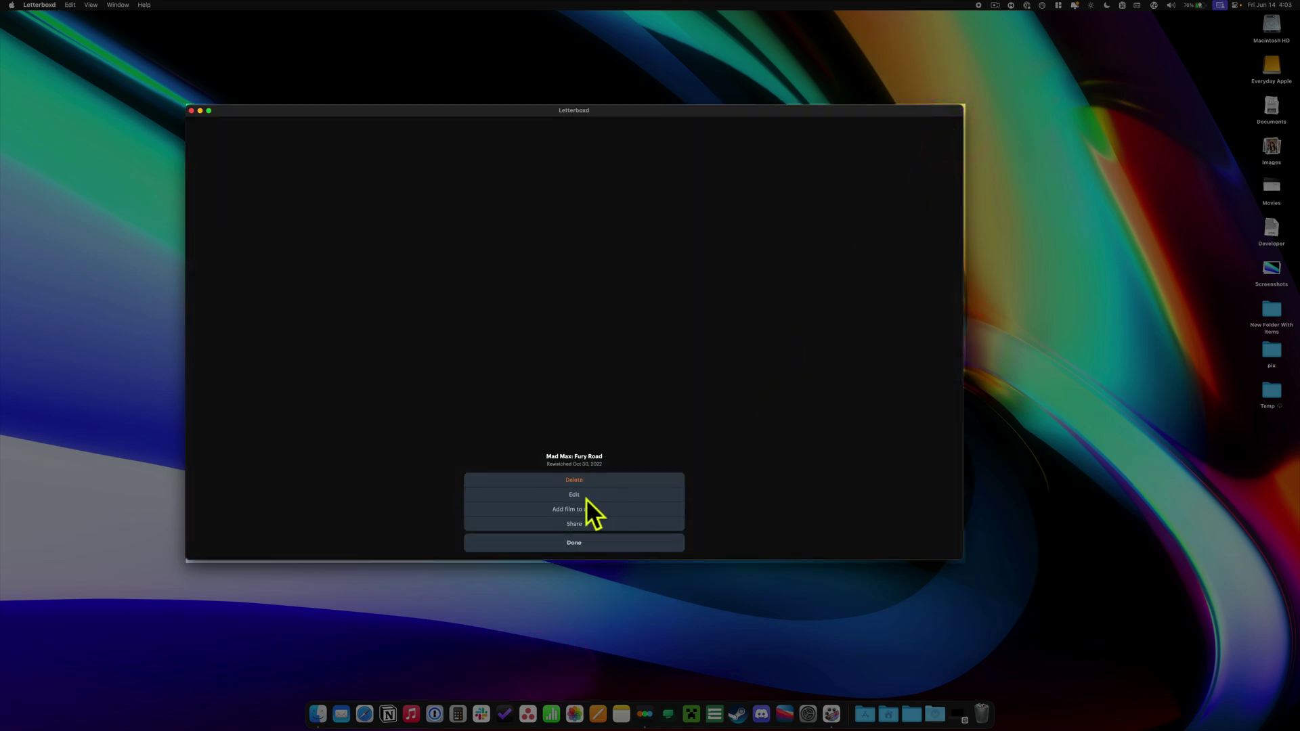
click(580, 497)
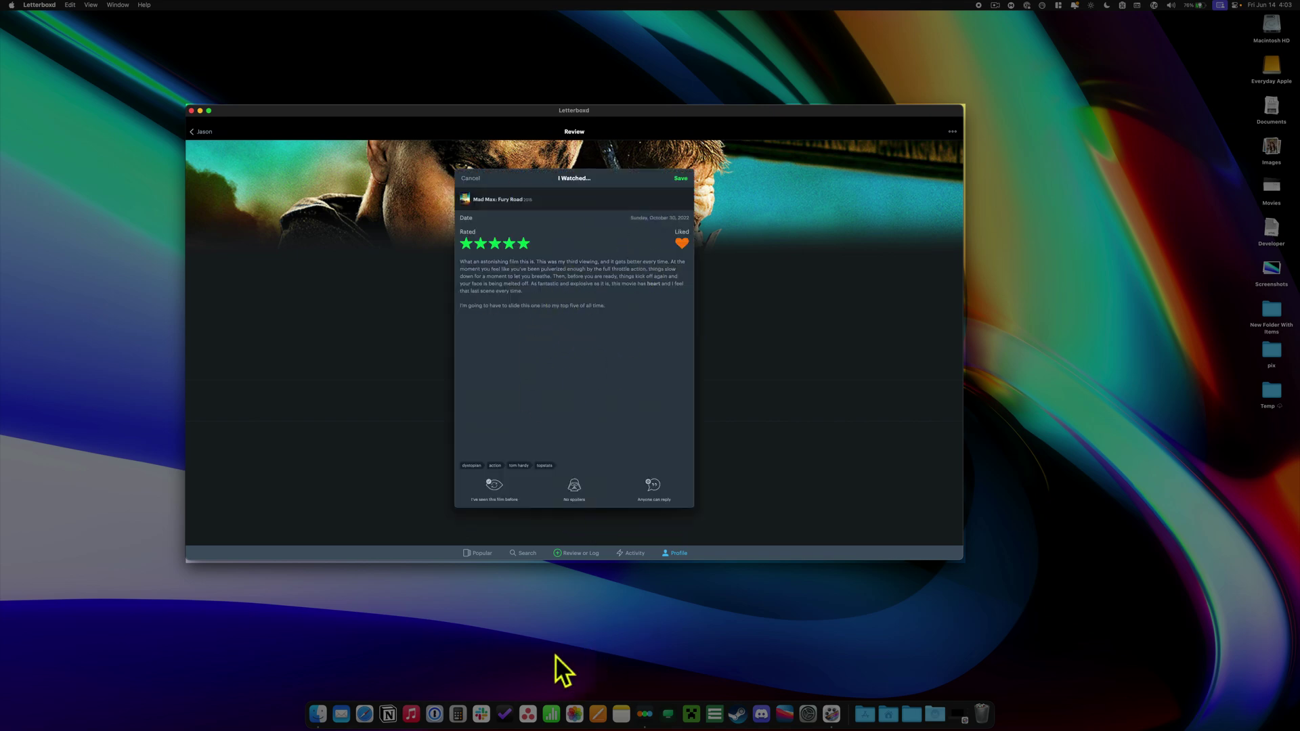
key(super+shift+5)
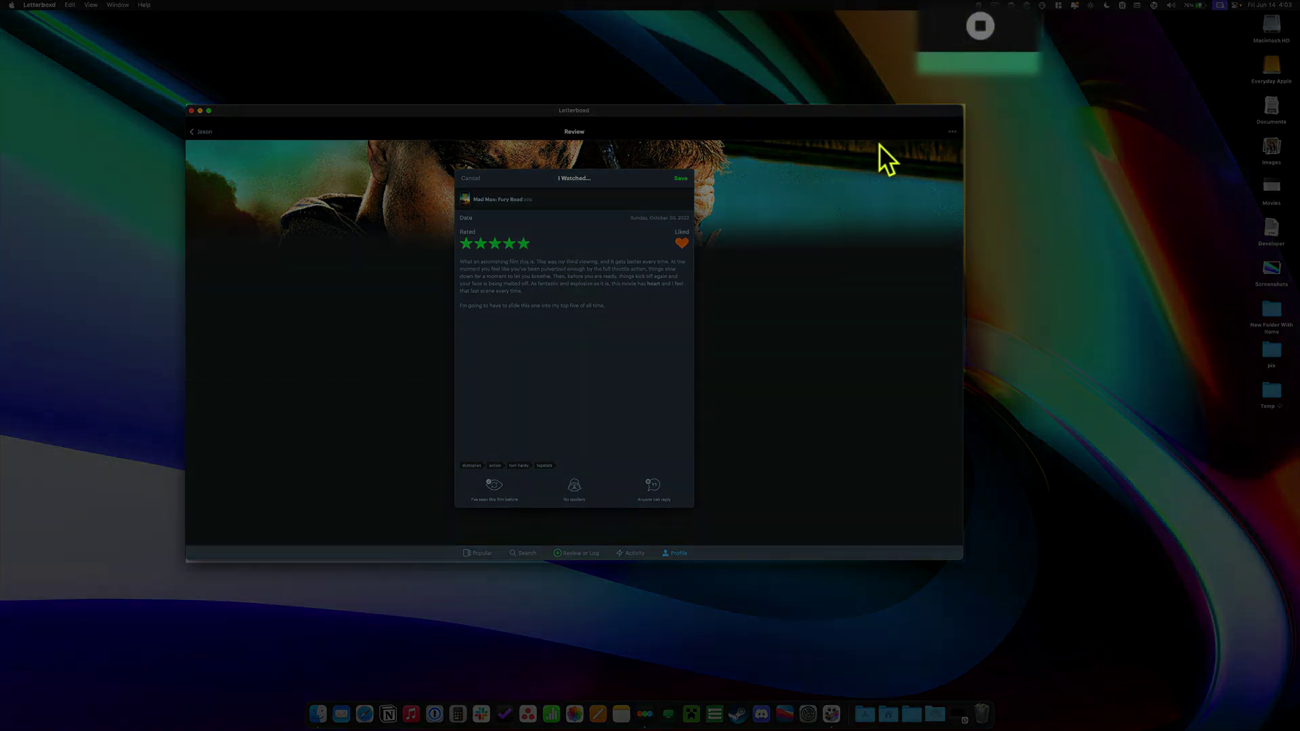
- Stop the screen recording from the Shift-Command-5 toolbar
key(super+shift+5)
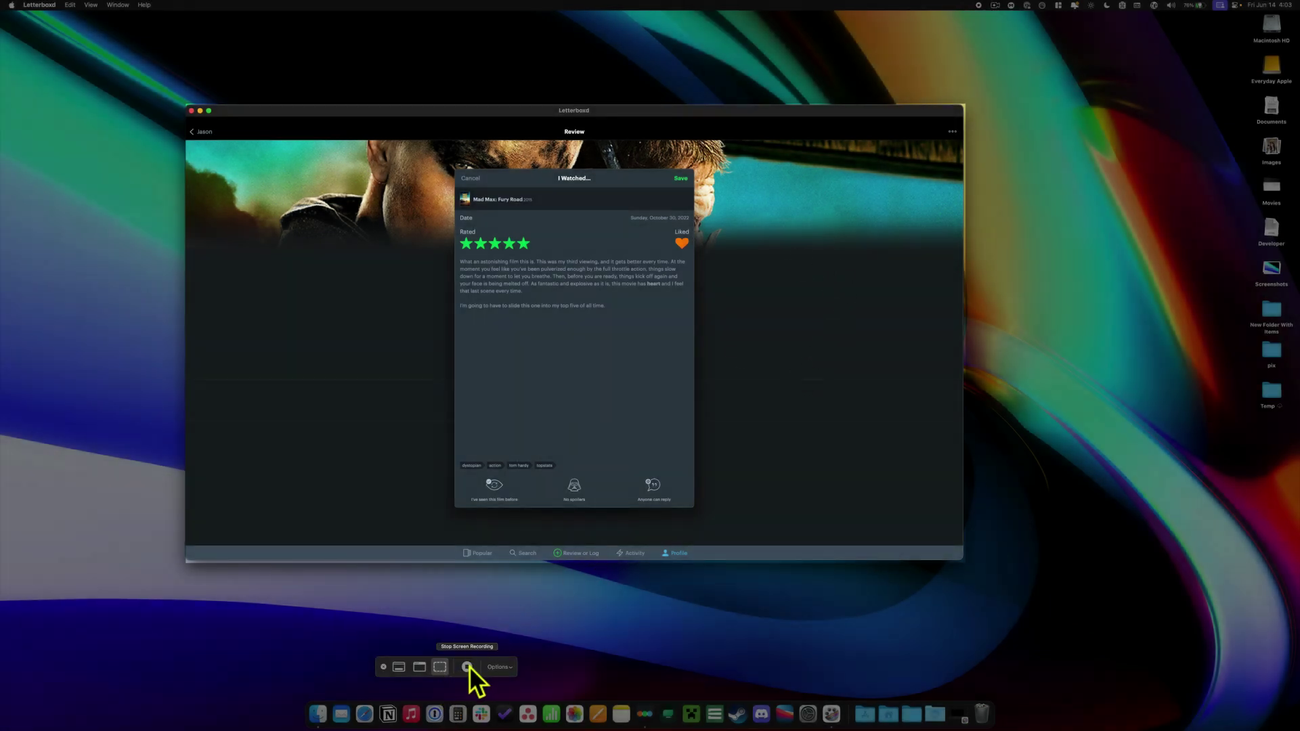
click(466, 666)
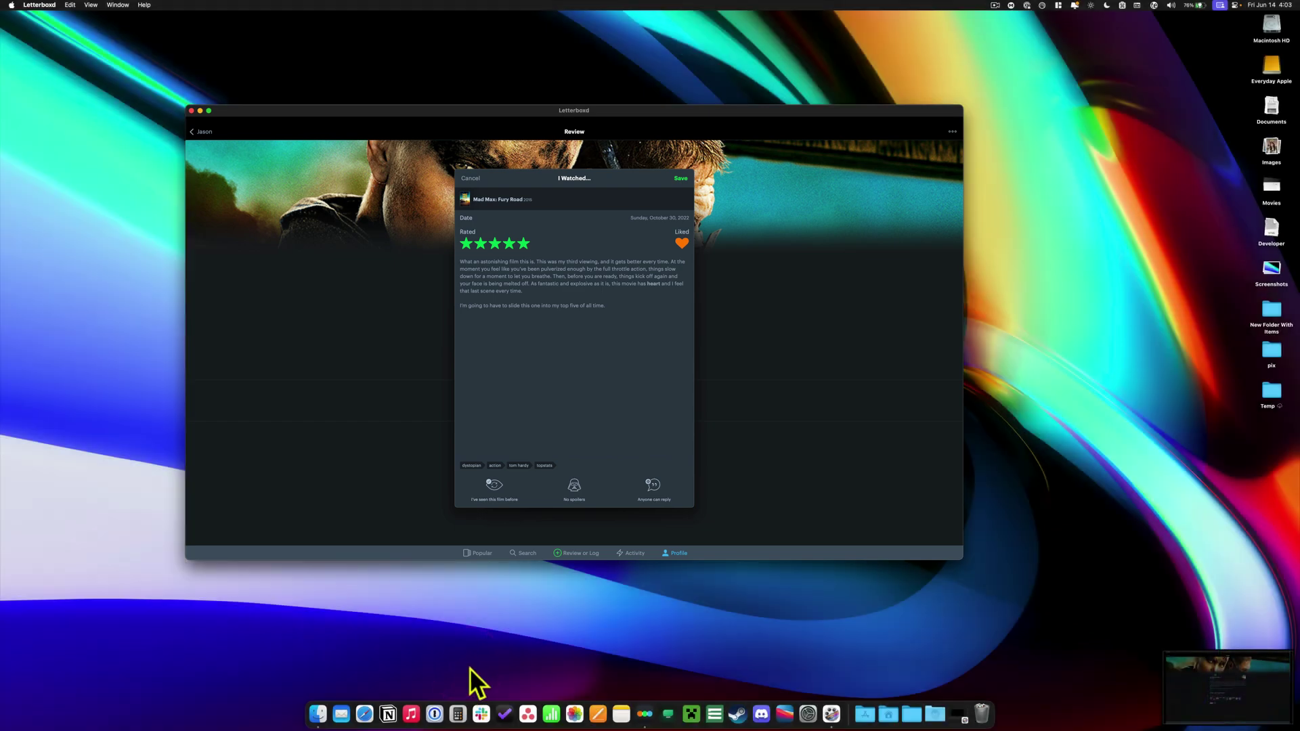